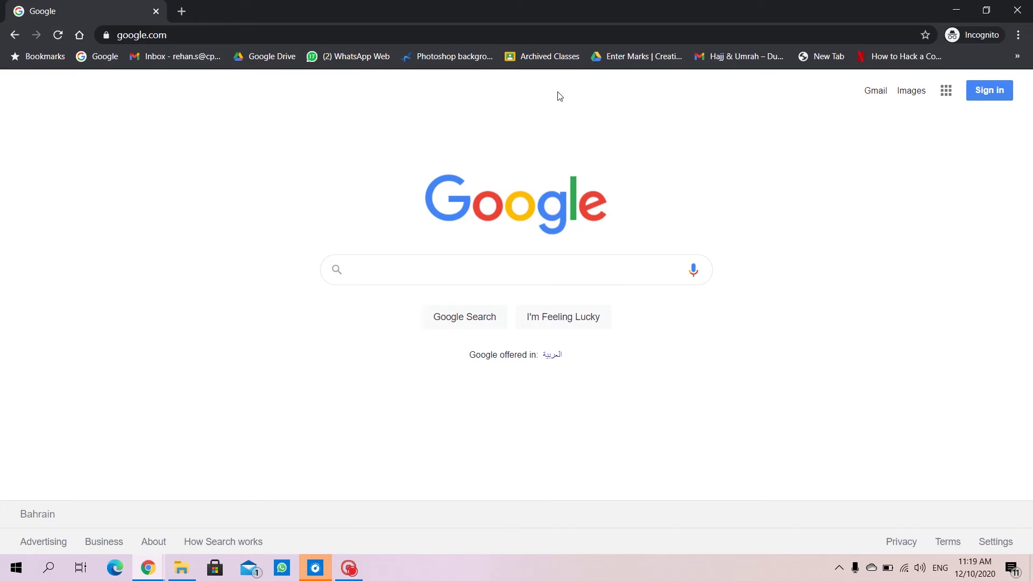
Paste 'google classroom' into the Google search box and run the search.
type("google classroom")
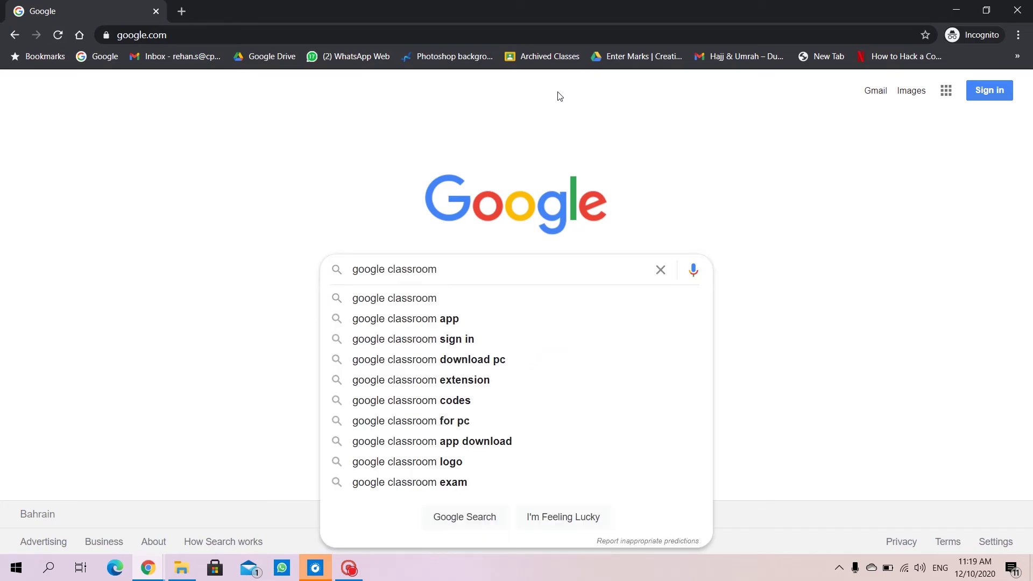
key("Return")
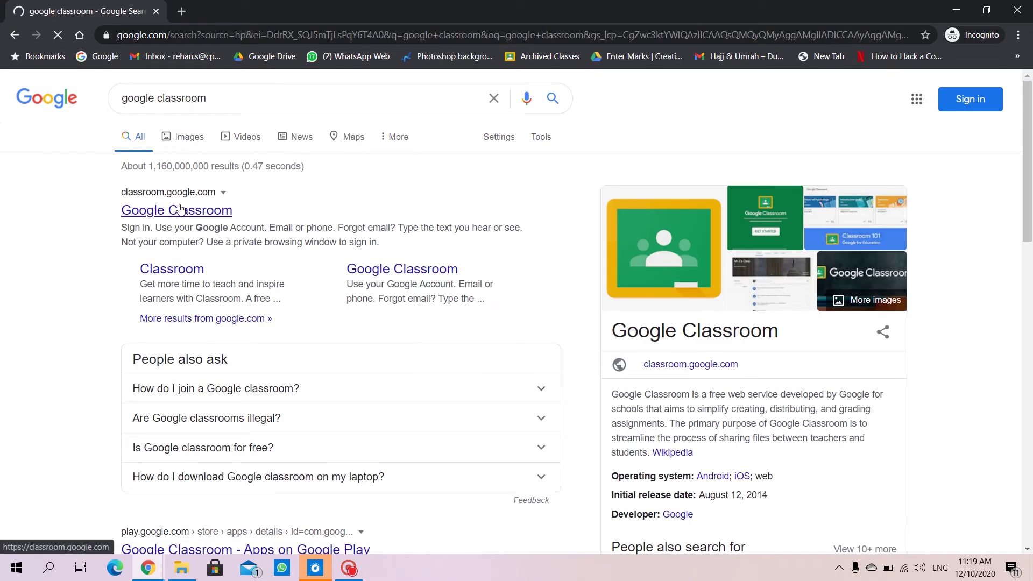
Open classroom.google.com from the results and sign in with the student email and password.
left_click(181, 210)
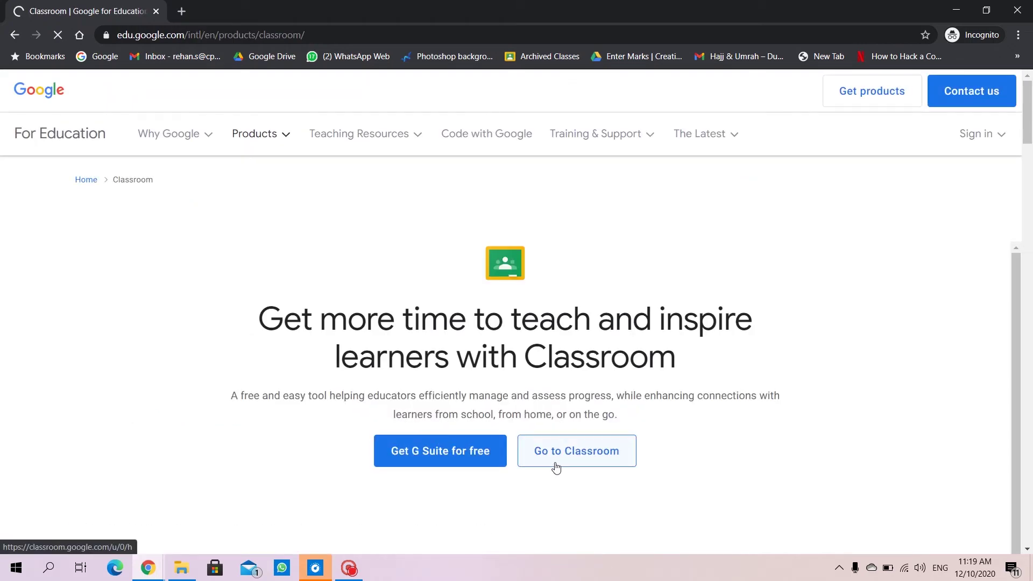
left_click(554, 467)
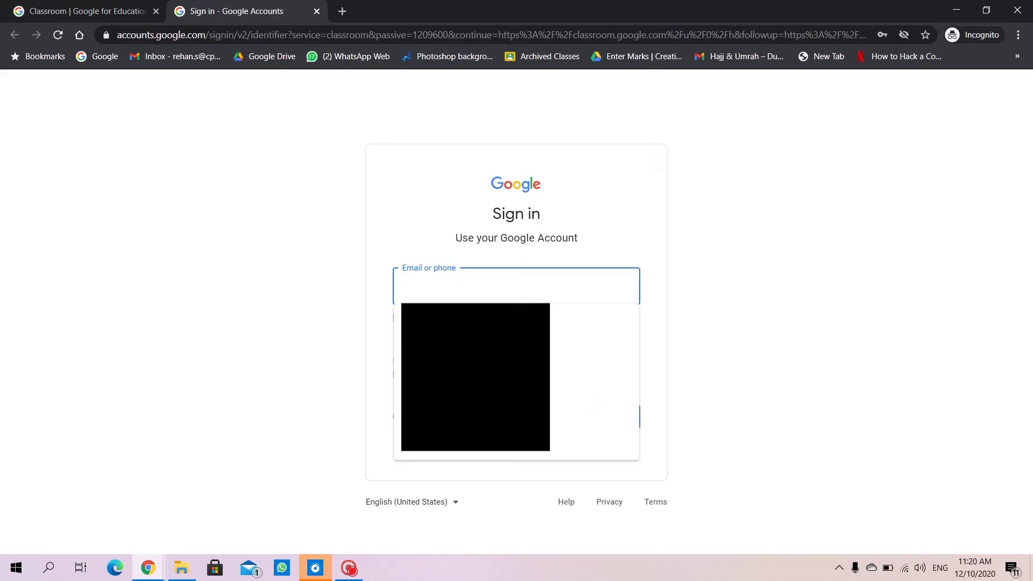
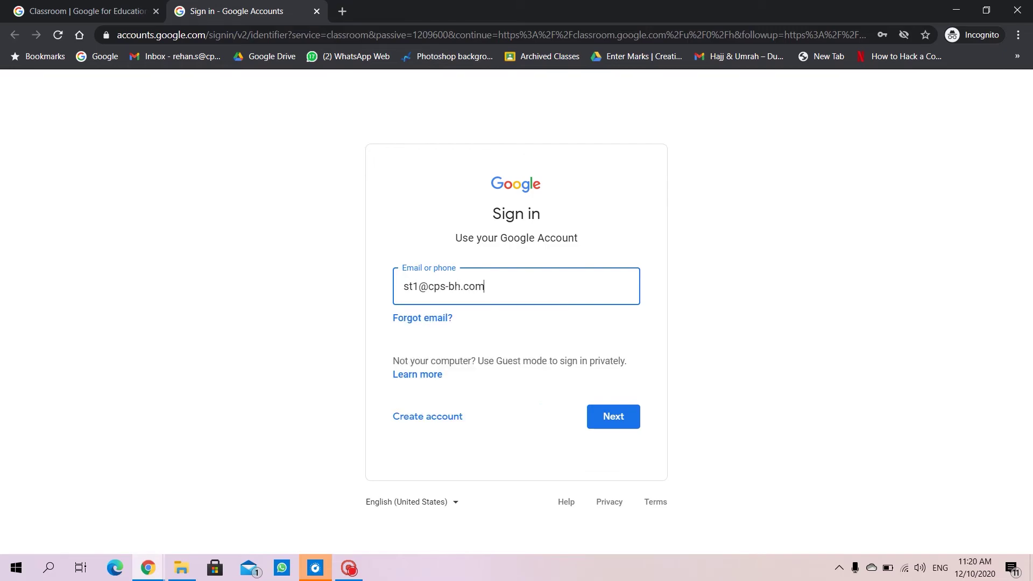
key("Return")
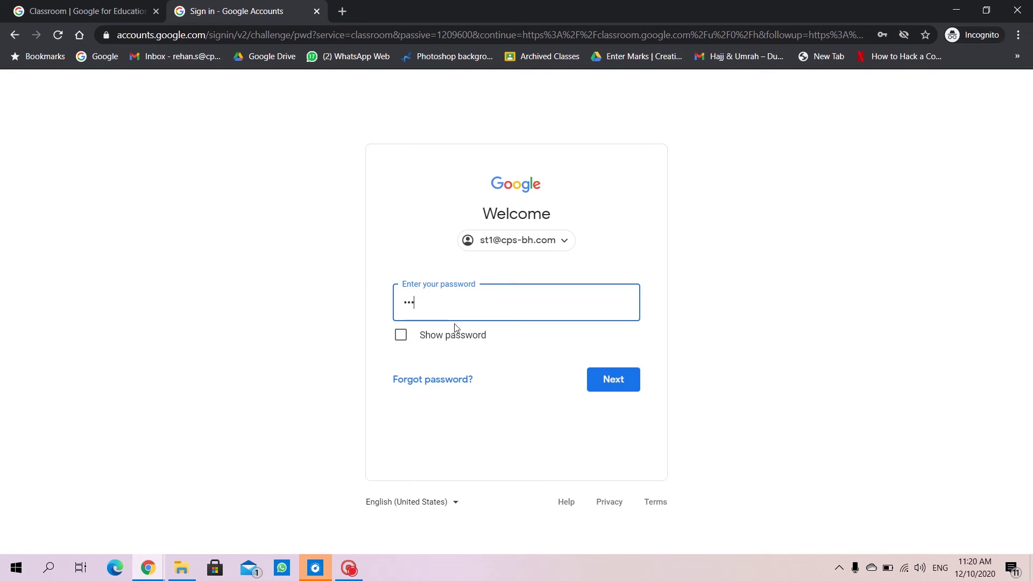
key("Return")
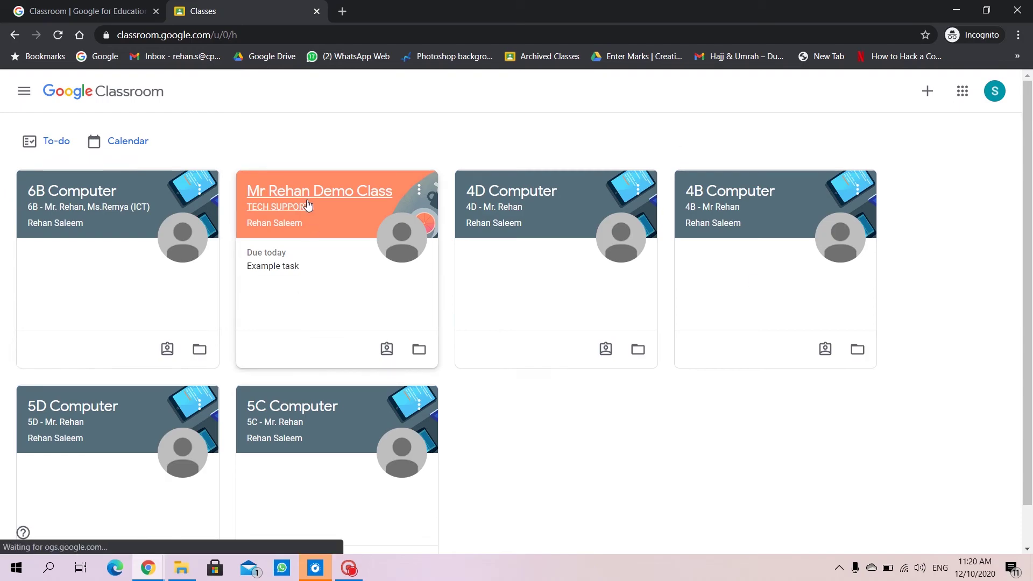
Open the Example task assignment from the demo class's Classwork list.
left_click(308, 203)
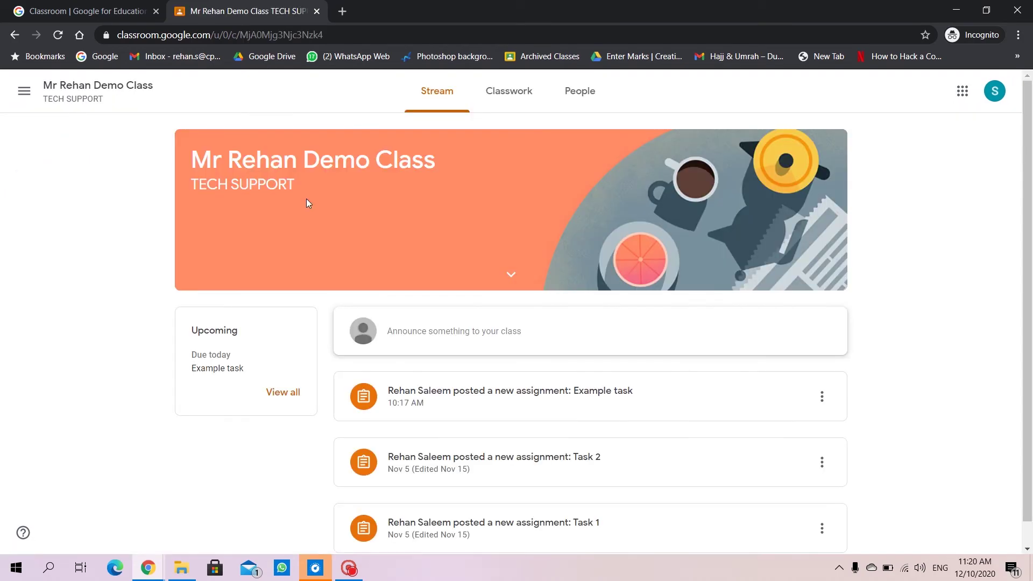
left_click(517, 95)
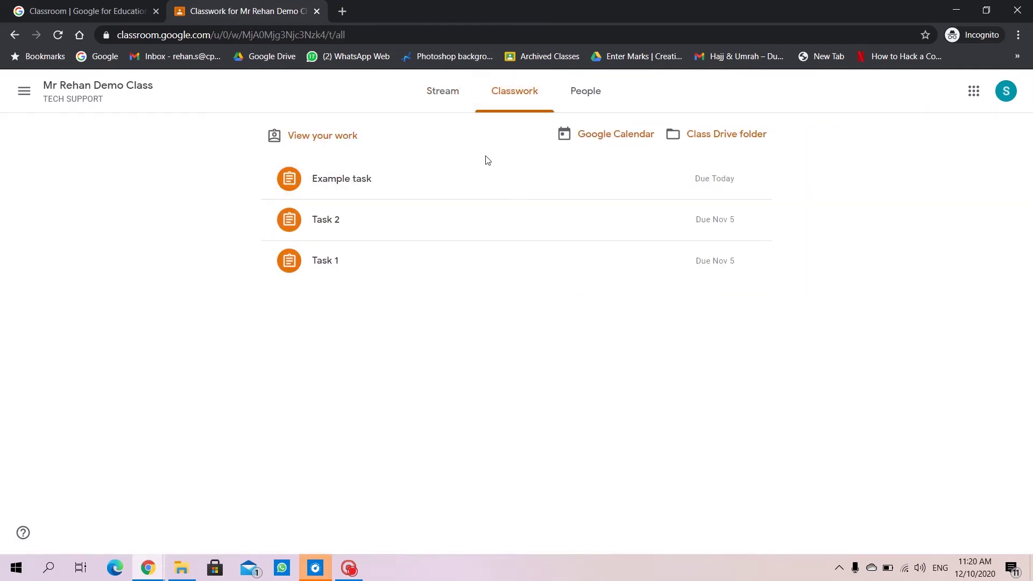
left_click(384, 175)
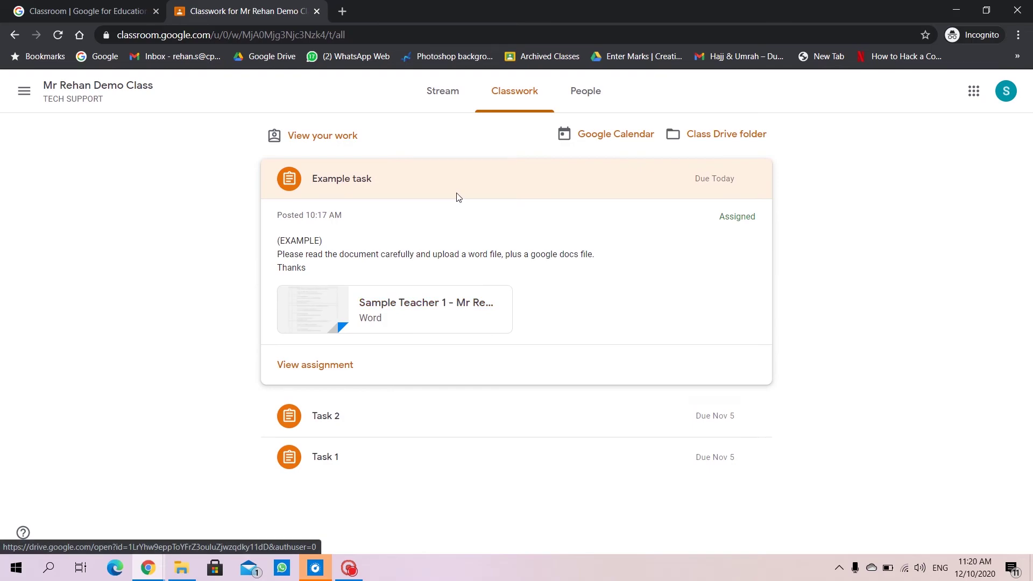
left_click(320, 366)
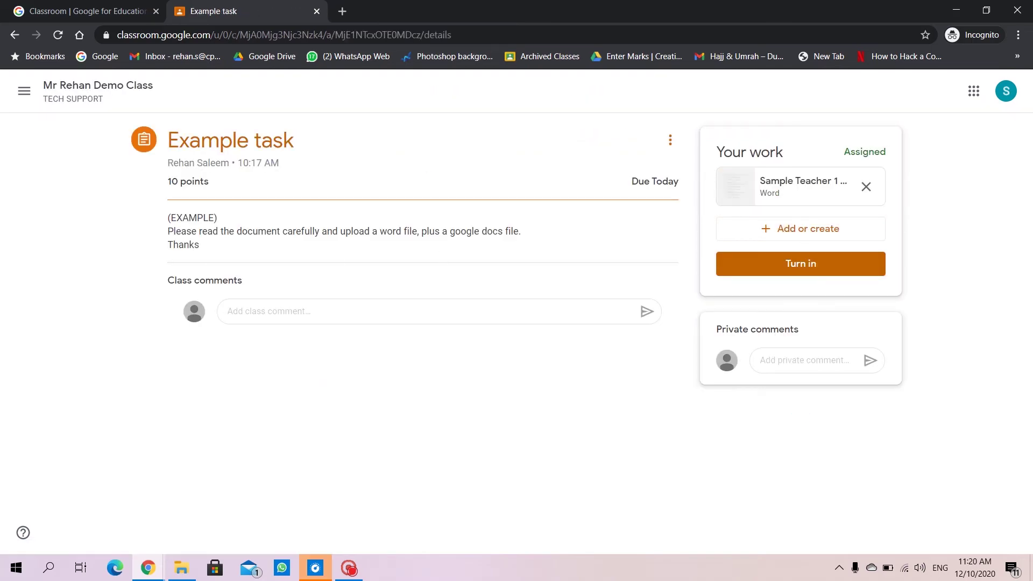
Highlight parts of the assignment instructions while reading them.
left_click_drag(168, 215, 191, 231)
left_click(236, 231)
mouse_move(418, 231)
left_mouse_down()
mouse_move(358, 231)
mouse_move(529, 234)
left_mouse_up()
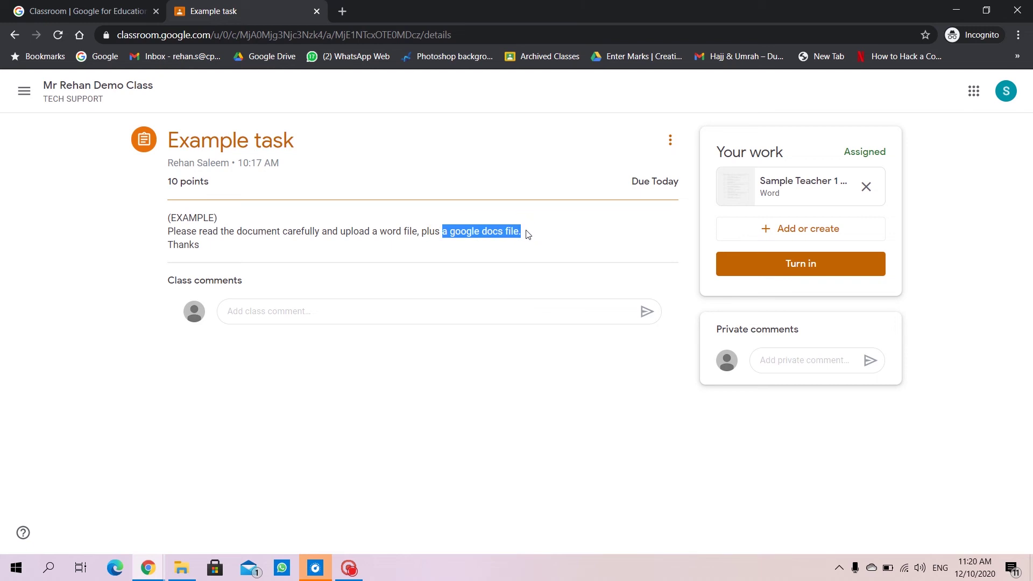
left_click(432, 273)
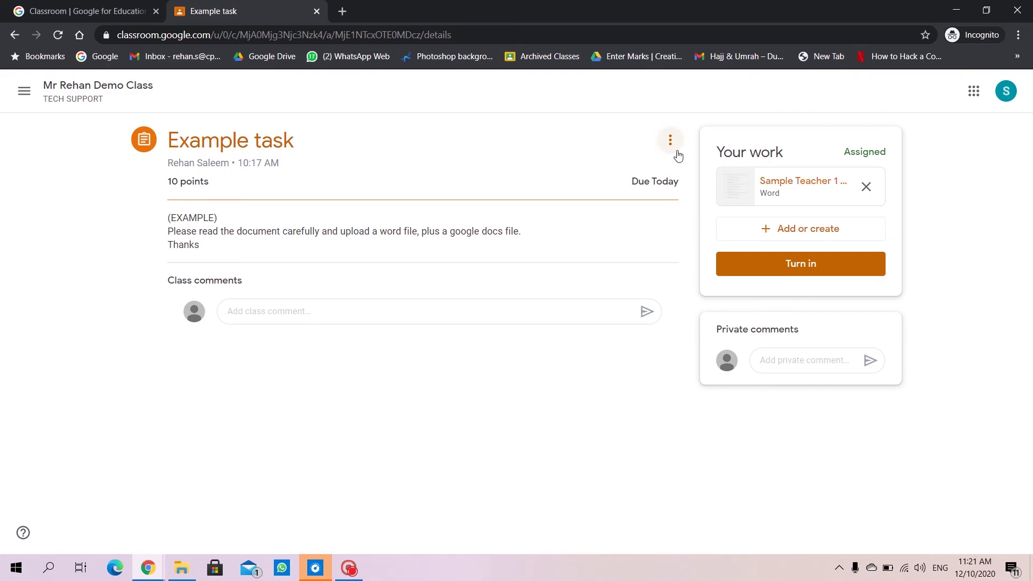
Preview the teacher's Zoom links Word file, open it in a new window, and open the download in Word.
left_click(762, 181)
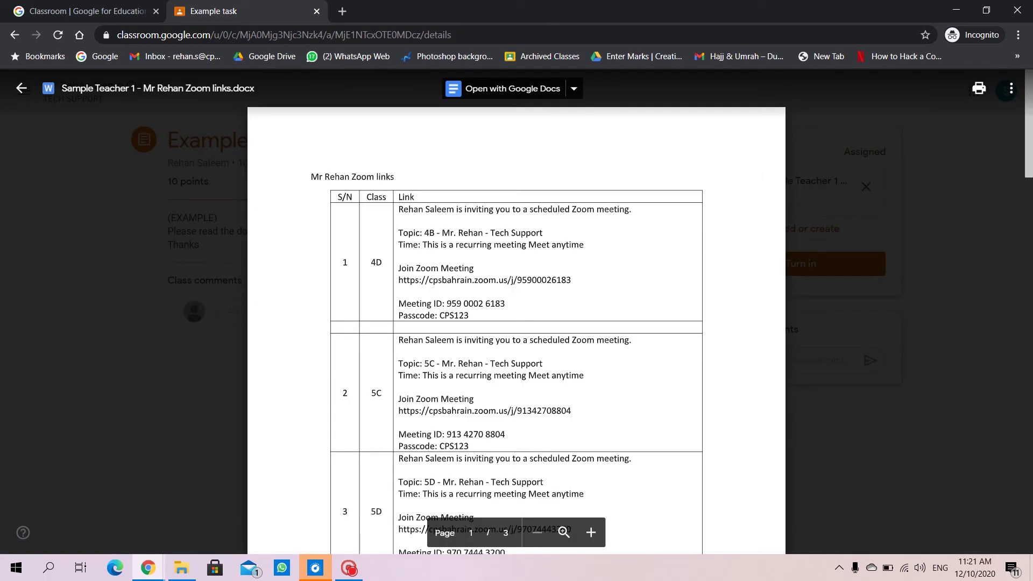
left_click(1011, 88)
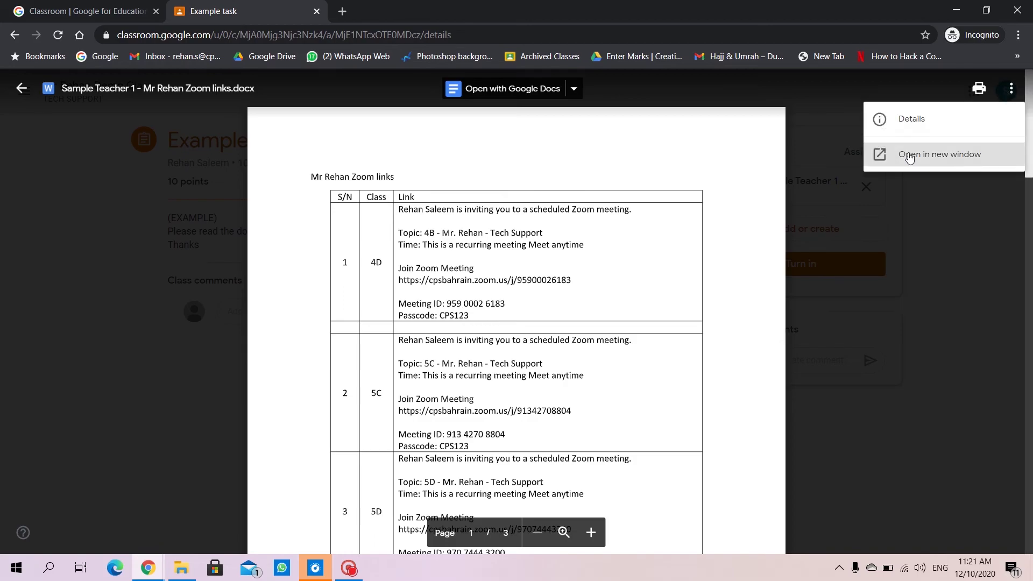
left_click(910, 156)
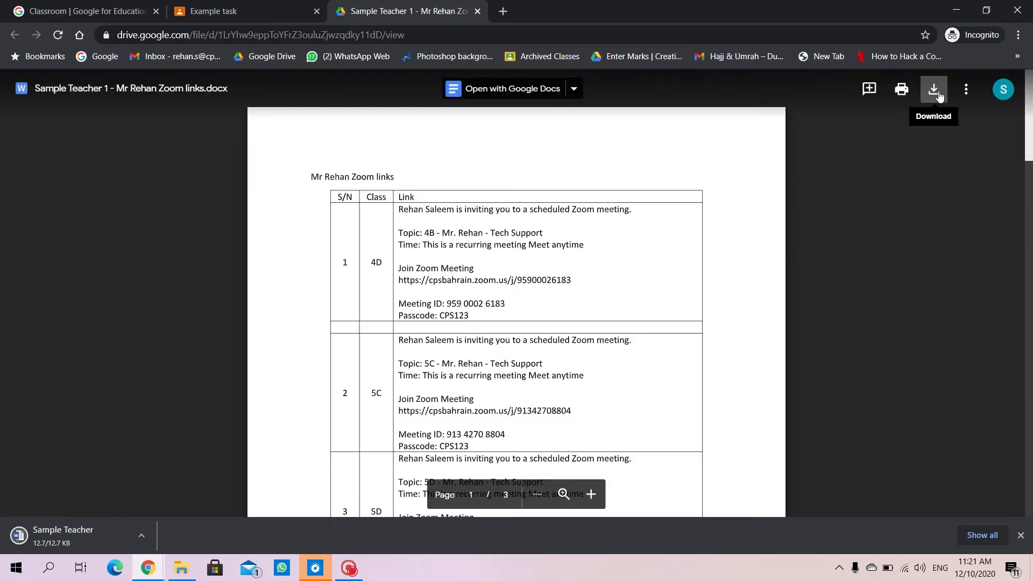
left_click(78, 536)
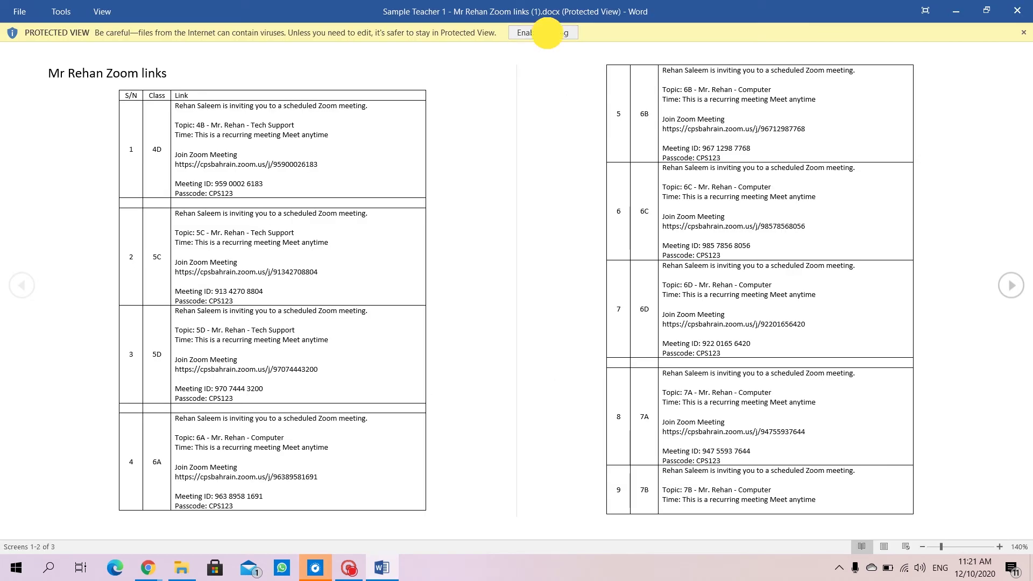
Enable editing and colour the 4D row's meeting invitation text light green.
left_click(547, 33)
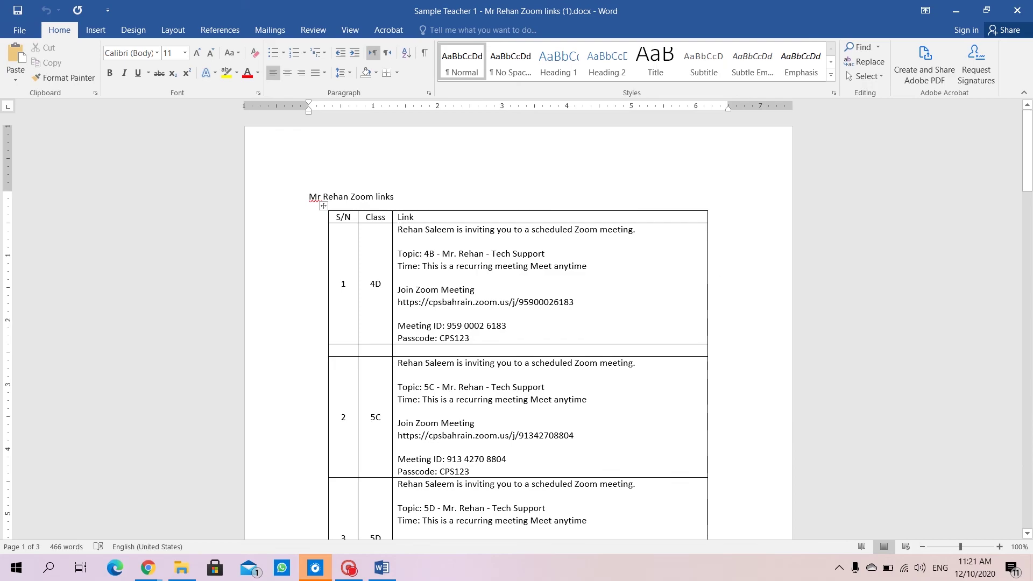
mouse_move(399, 226)
left_mouse_down()
mouse_move(538, 302)
mouse_move(565, 337)
left_mouse_up()
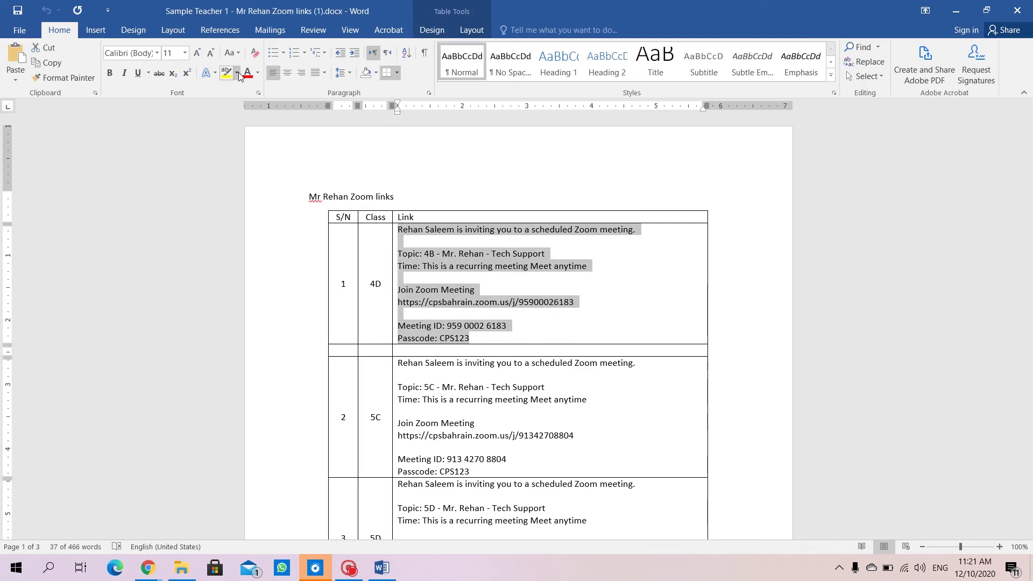
left_click(257, 73)
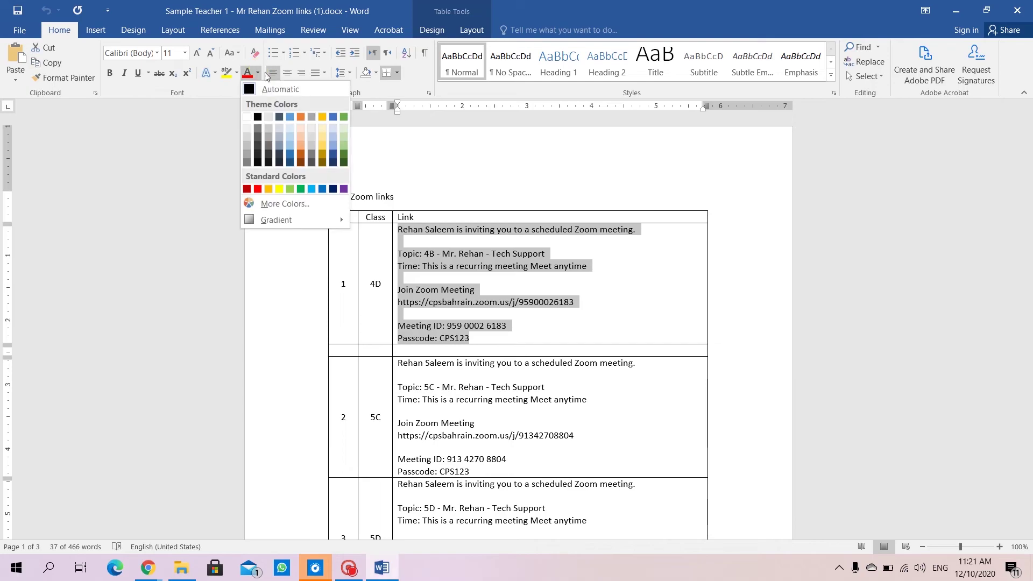
left_click(293, 189)
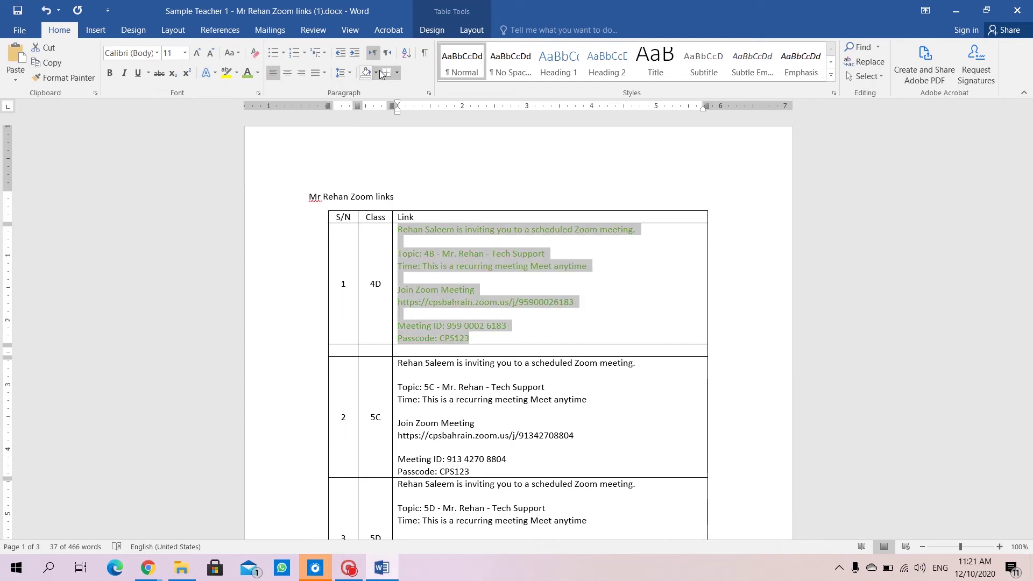
Shade the 4D and 5C link cells light blue.
left_click(375, 73)
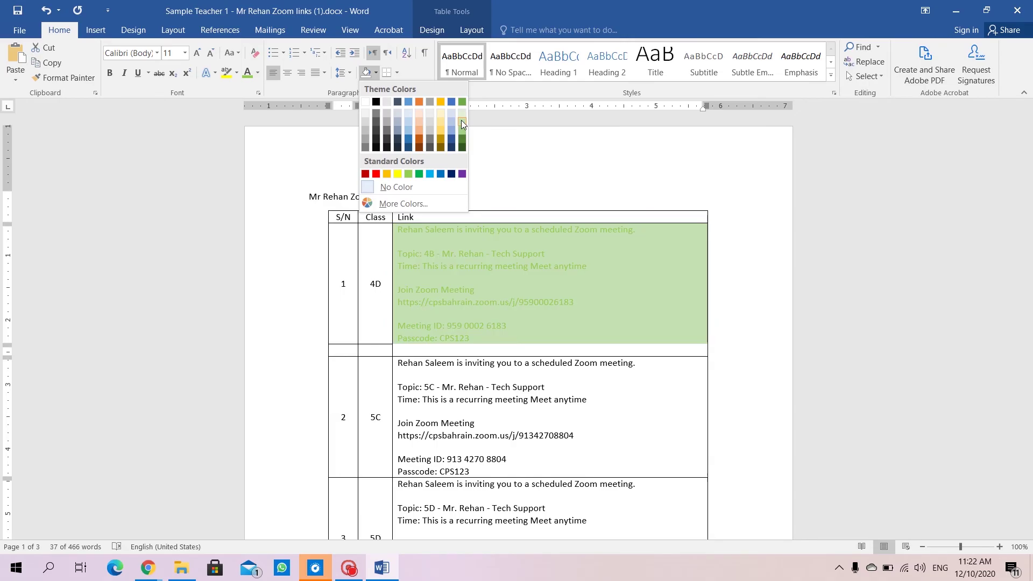
left_click(408, 114)
left_click(552, 292)
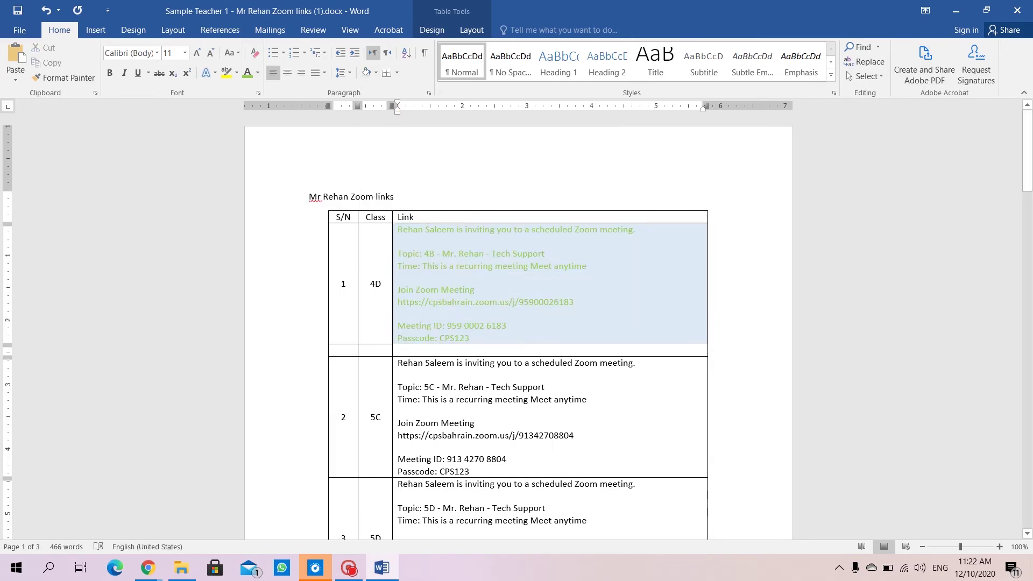
left_click(396, 370)
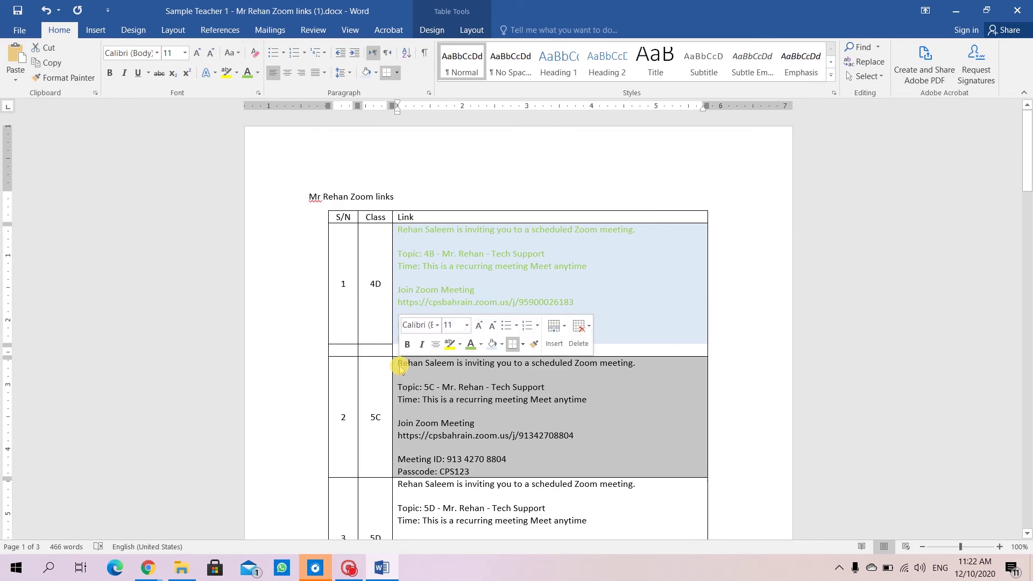
left_click(366, 72)
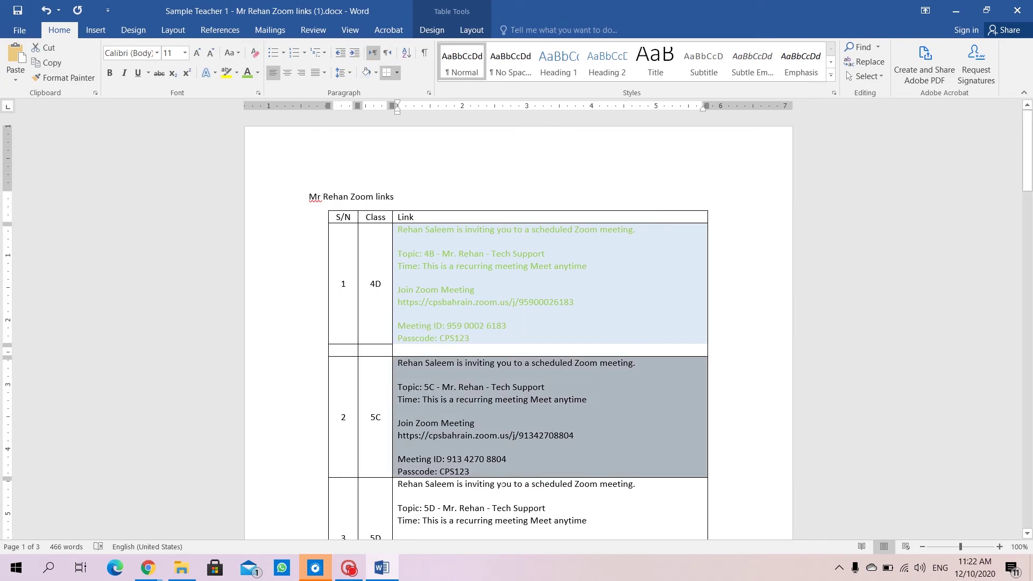
Bold the 5D meeting details down to the passcode.
left_click(486, 508)
scroll(516, 322, "down", 3)
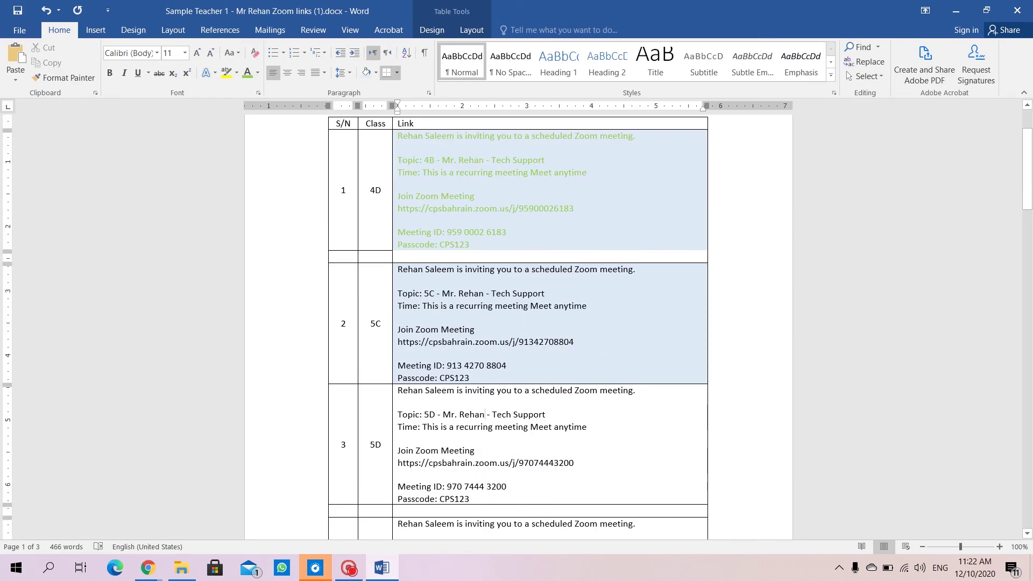
left_click_drag(470, 499, 431, 418)
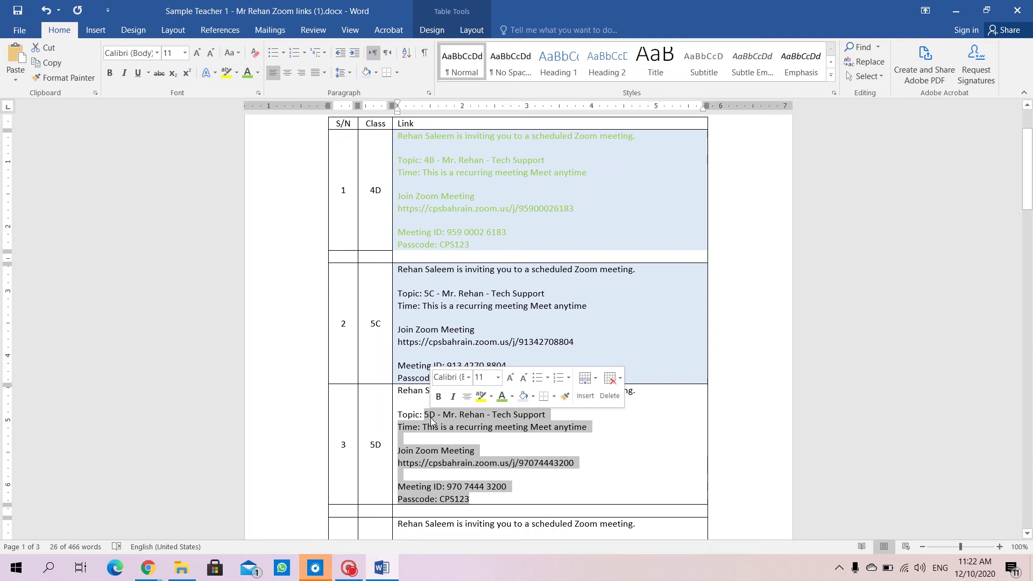
key("ctrl+b")
left_click(636, 431)
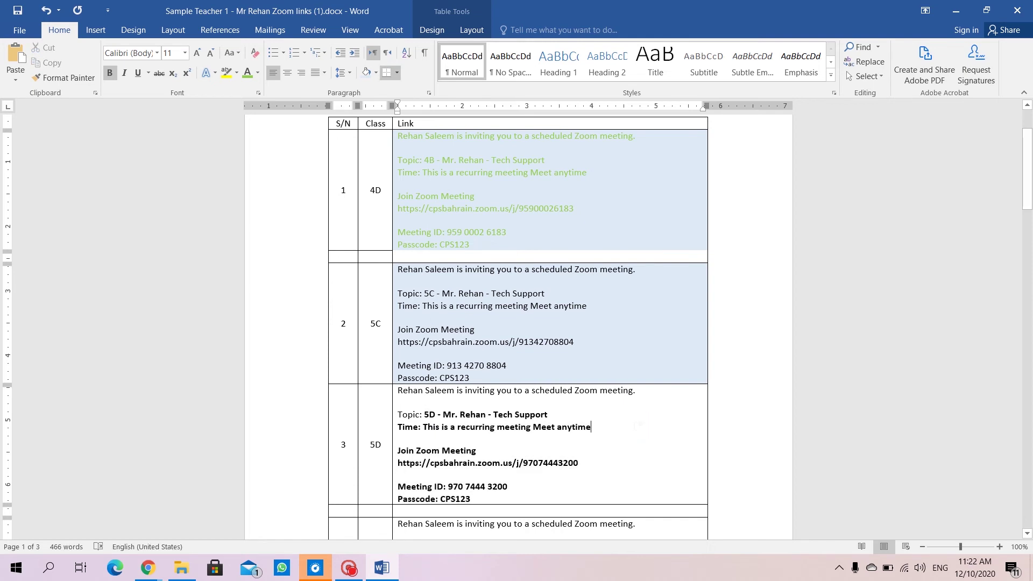
Save the edited document to the Desktop as 'example task'.
left_click(19, 31)
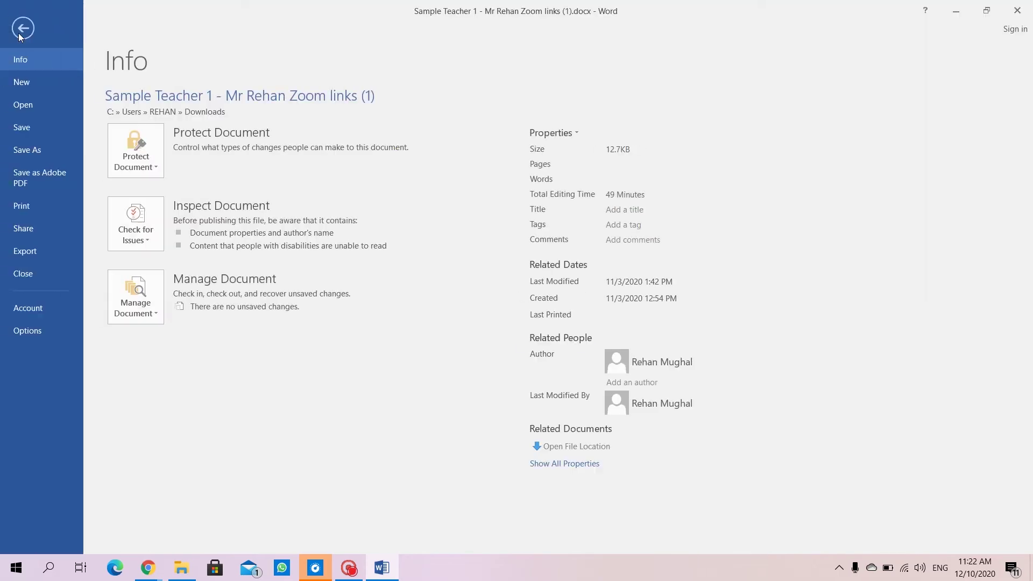
left_click(45, 145)
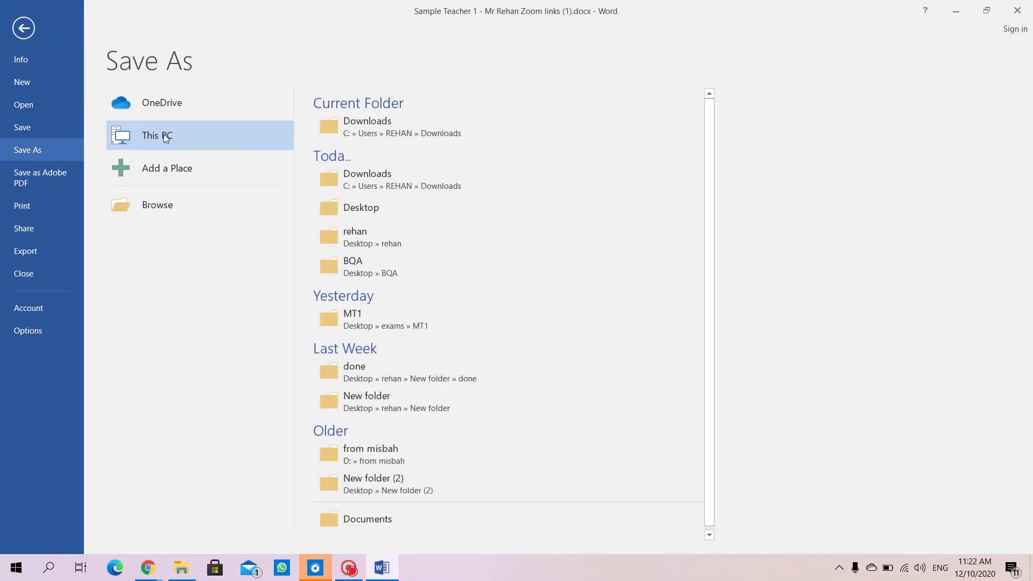
left_click(166, 211)
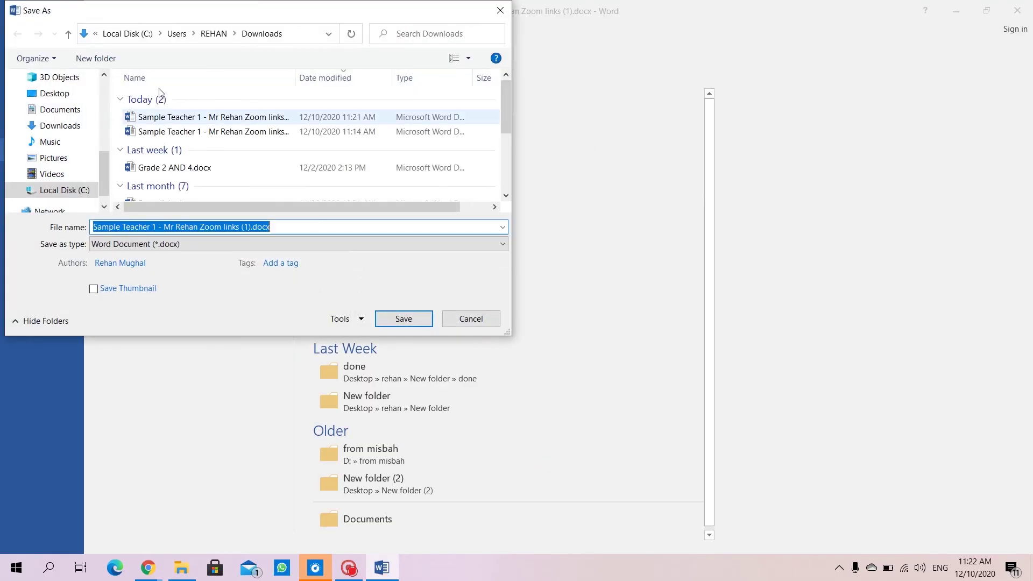
scroll(55, 162, "up", 2)
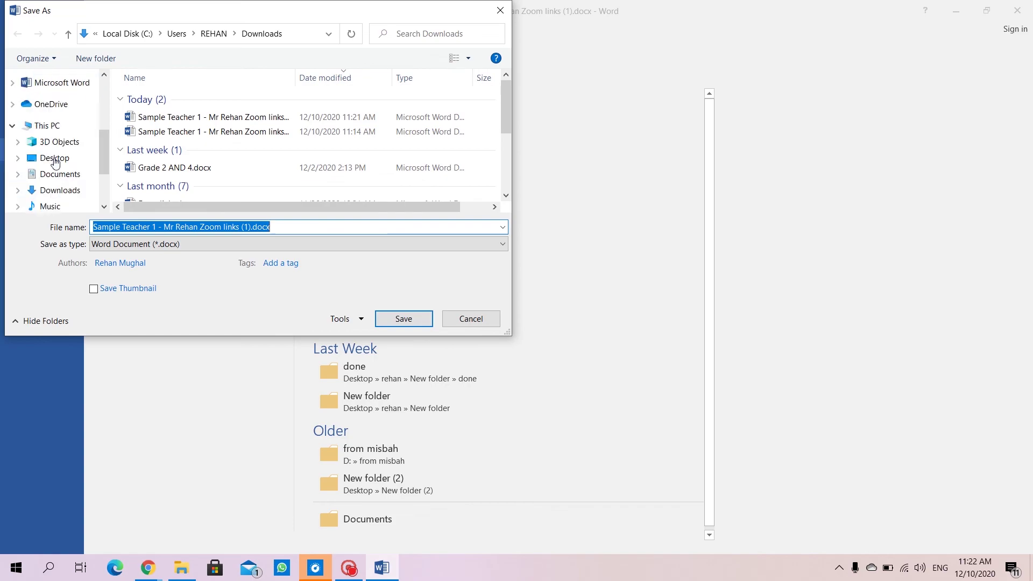
scroll(55, 163, "up", 1)
left_click(54, 174)
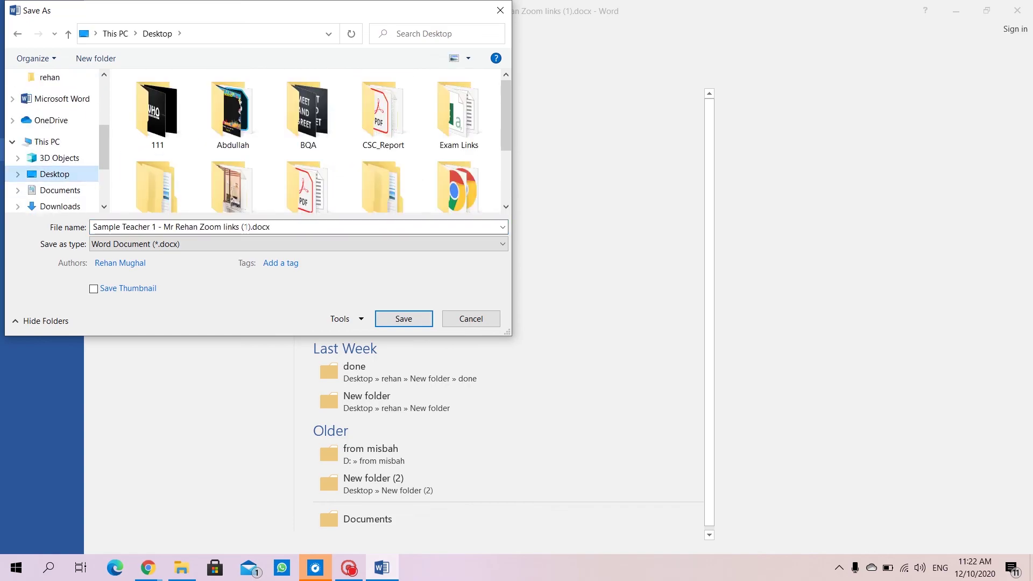
key("BackSpace")
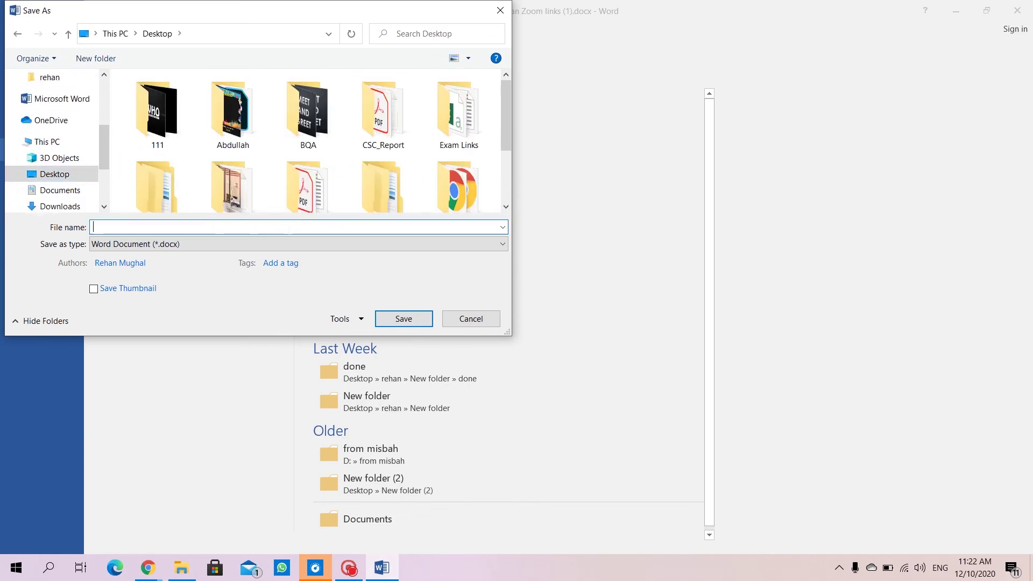
type("exa")
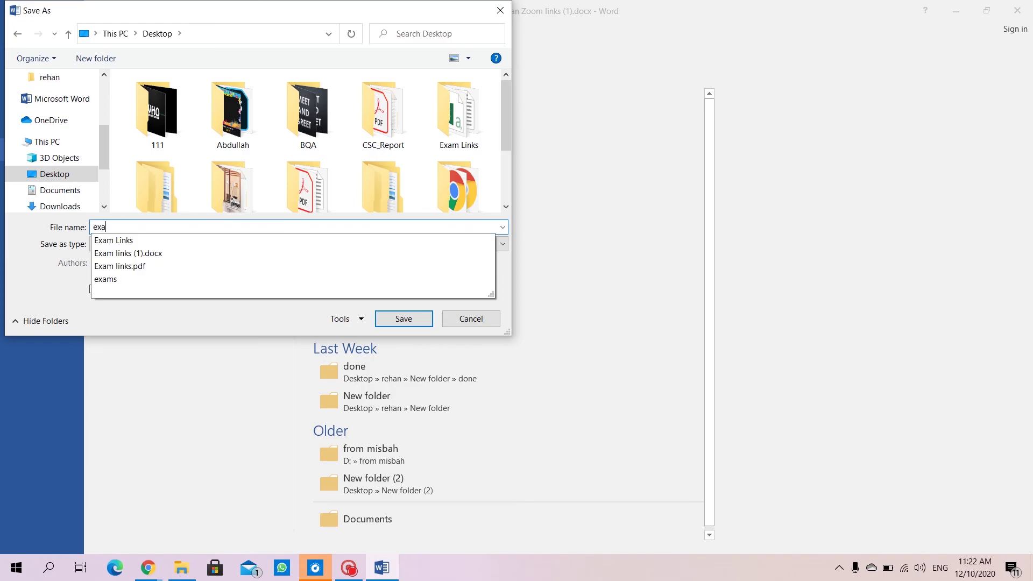
type("mple ta")
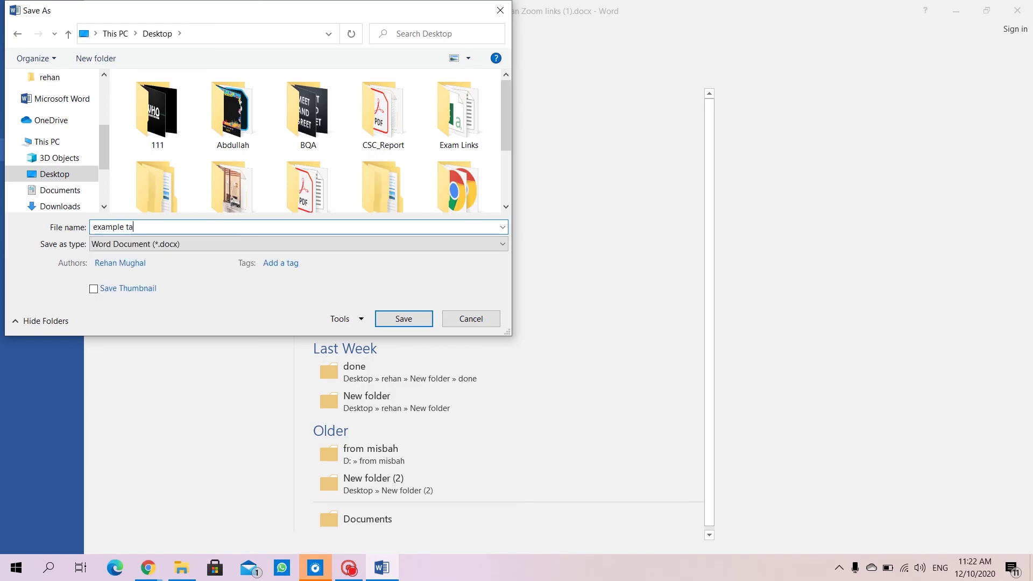
type("sk")
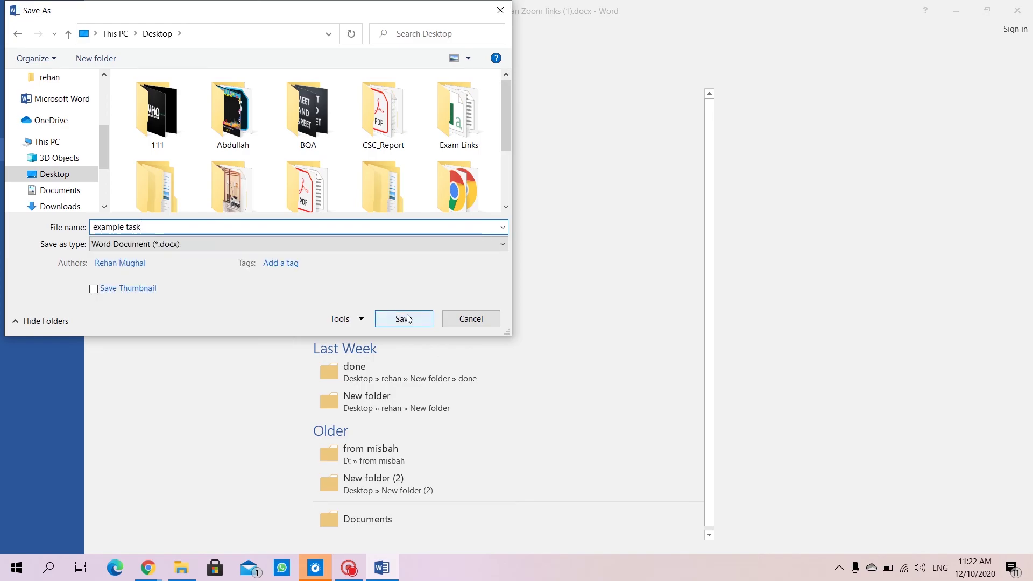
left_click(407, 317)
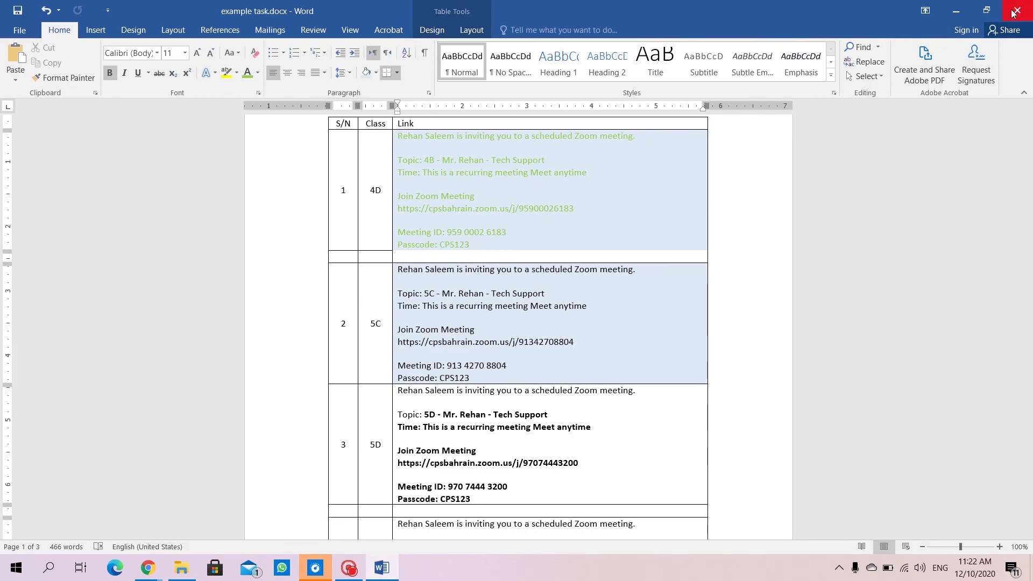
Close Word and return to the Example task assignment, dismissing the file preview.
left_click(1016, 11)
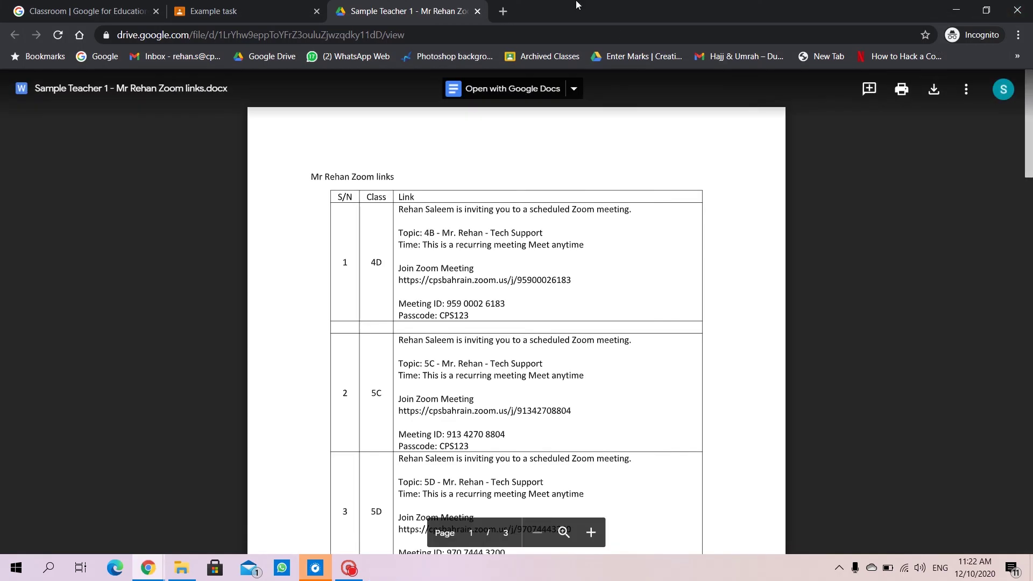
left_click(239, 10)
left_click(92, 219)
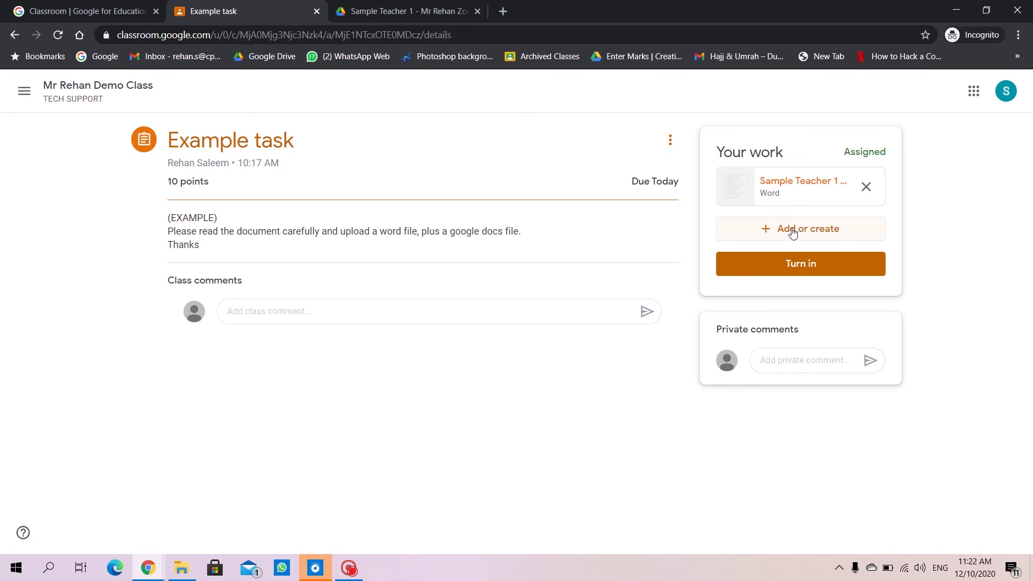
Upload example task.docx from the Desktop to the assignment's work.
left_click(816, 231)
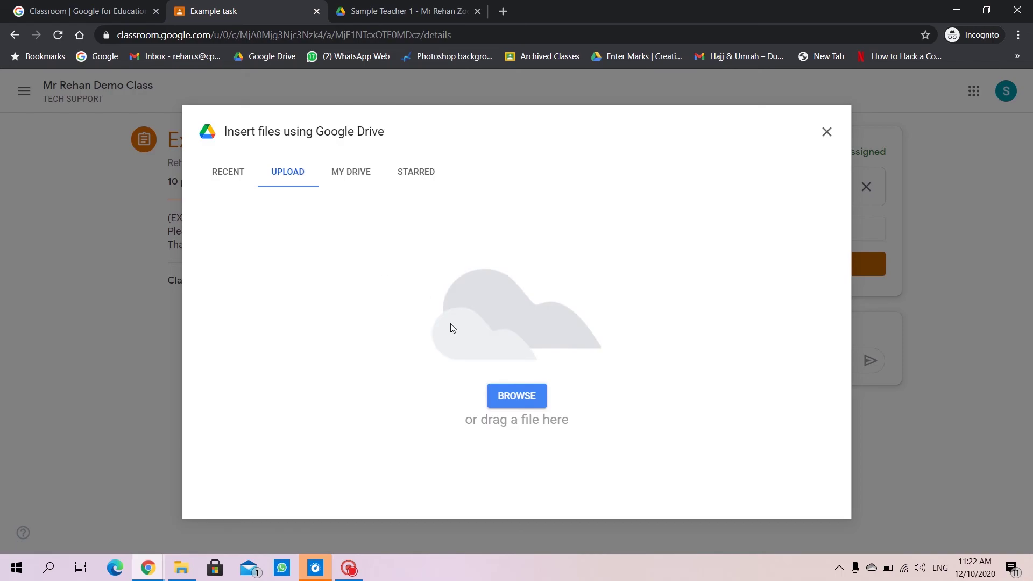
left_click(500, 395)
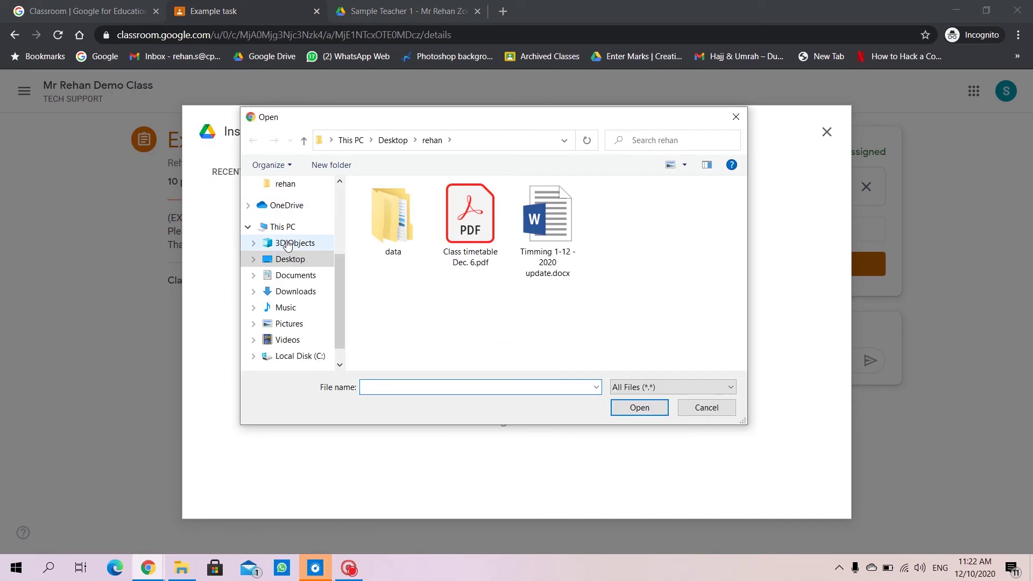
left_click(290, 260)
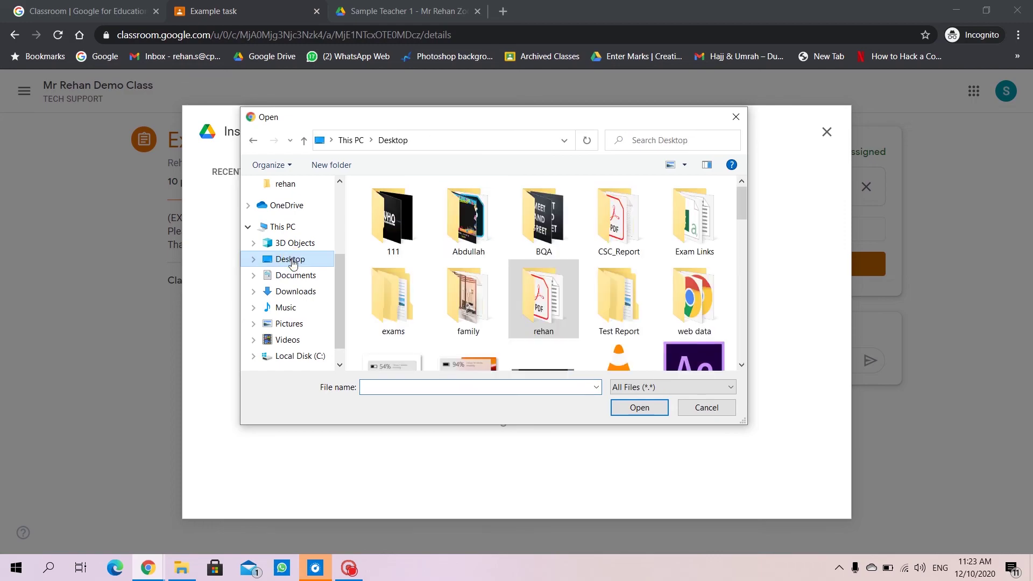
left_click(546, 305)
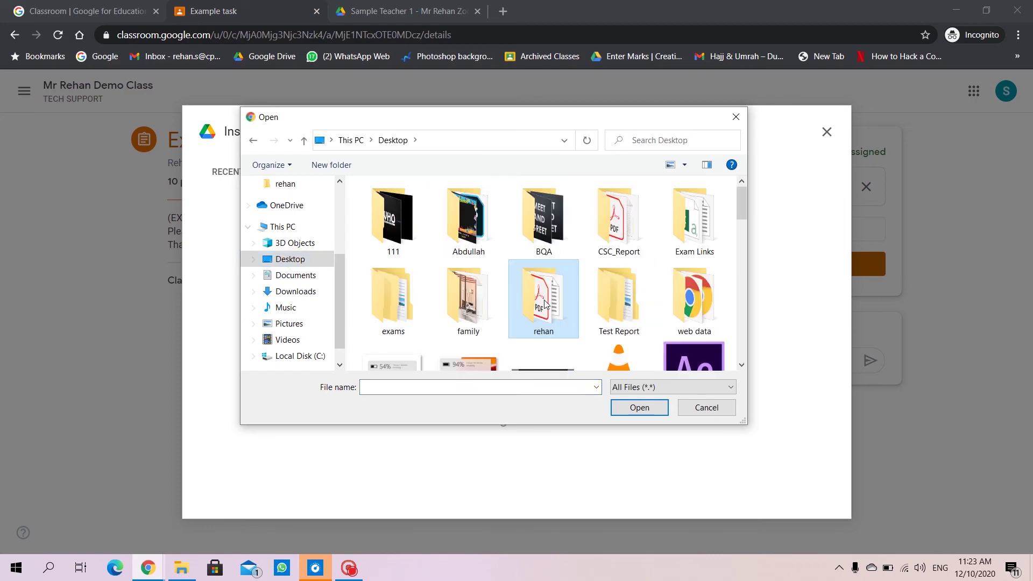
scroll(544, 304, "down", 5)
left_click(468, 218)
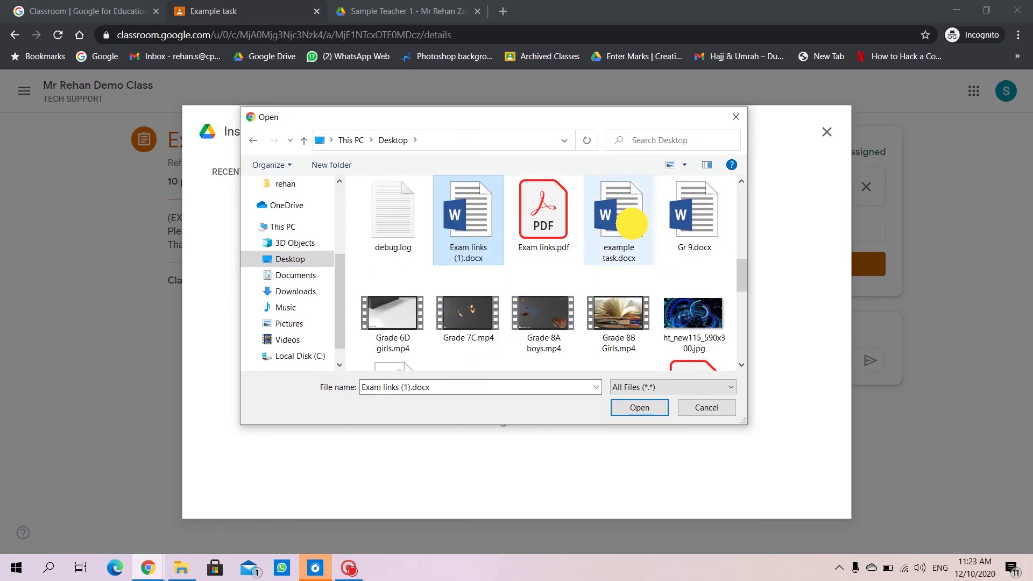
left_click(631, 224)
left_click(639, 407)
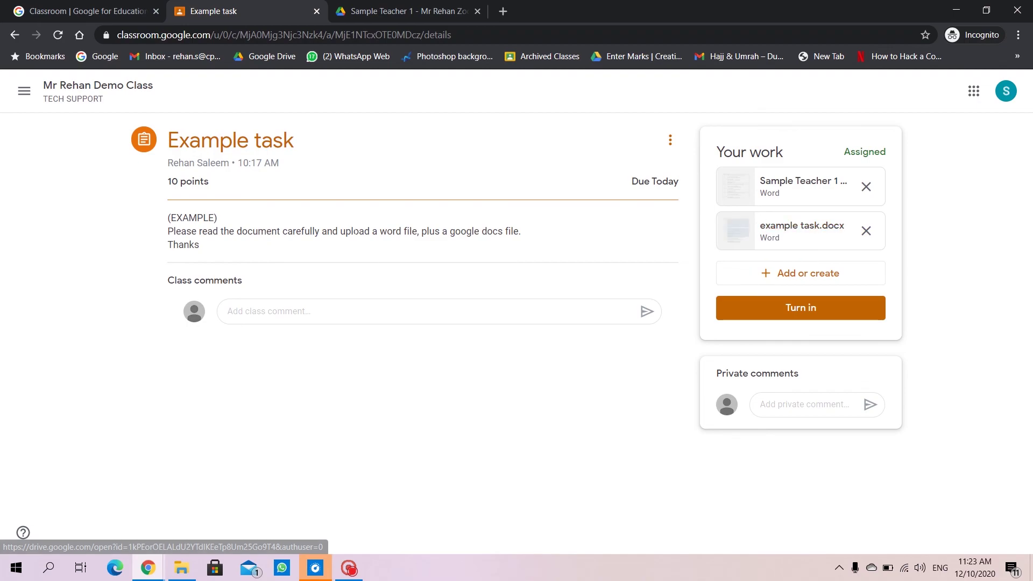
Highlight the word-file phrase in the instructions, then create a new Docs file for Example task.
left_click_drag(322, 231, 418, 232)
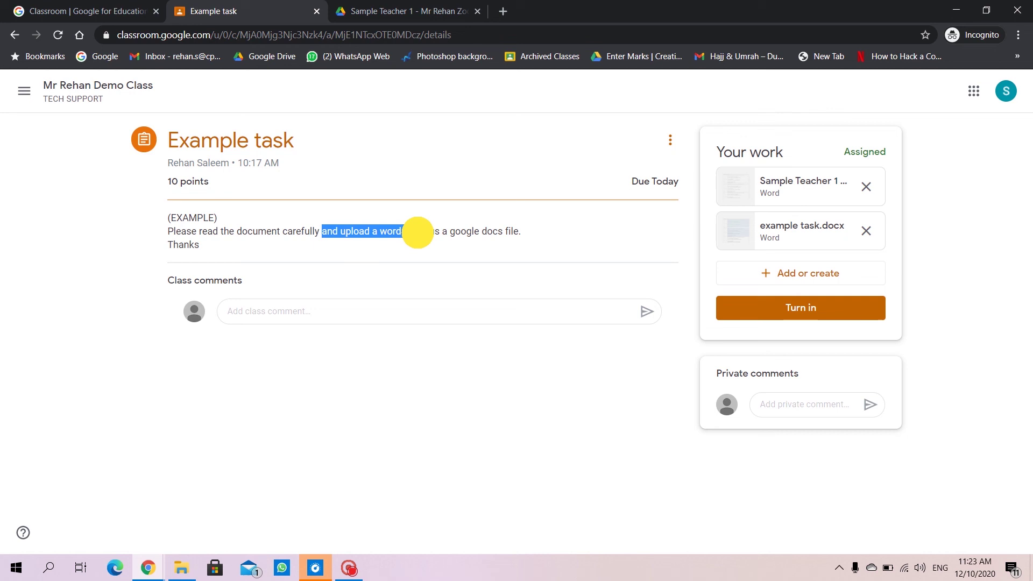
left_click_drag(418, 232, 549, 233)
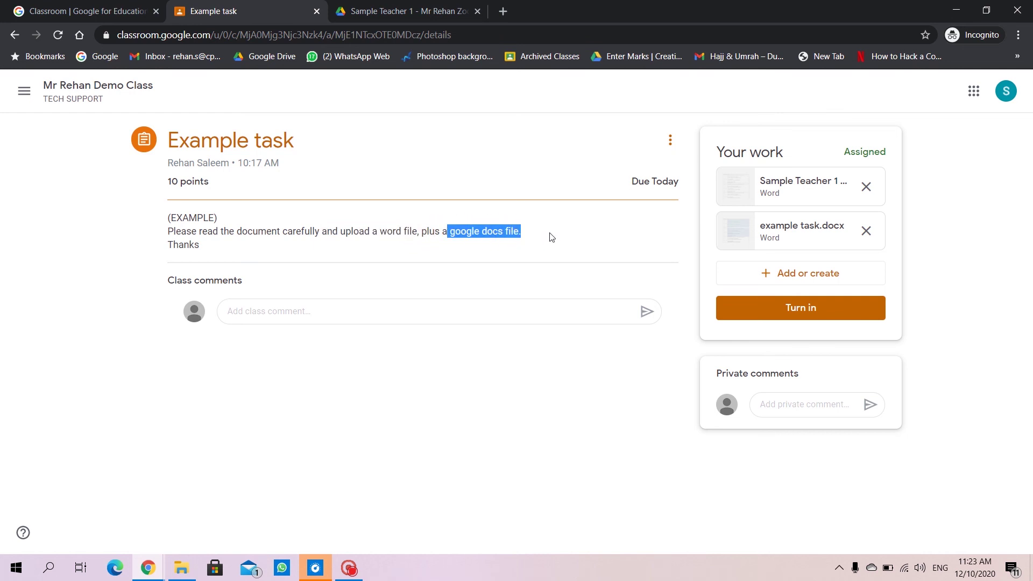
left_click(549, 232)
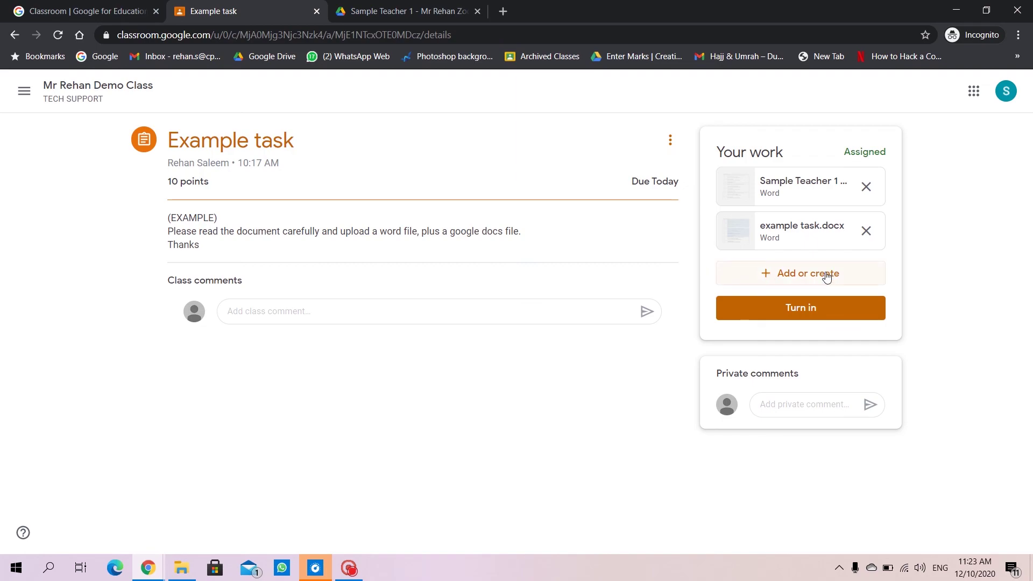
left_click(801, 278)
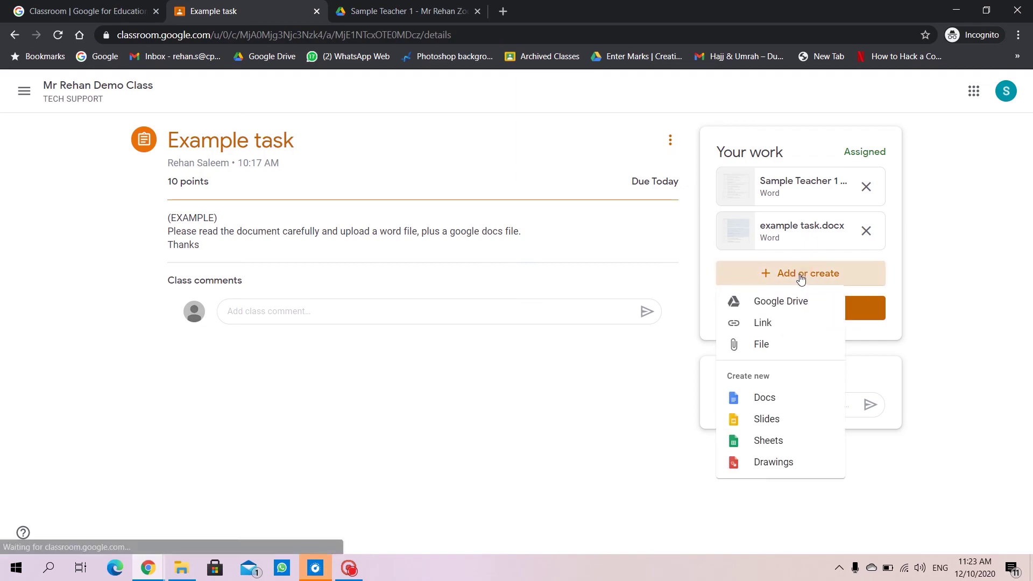
left_click(768, 398)
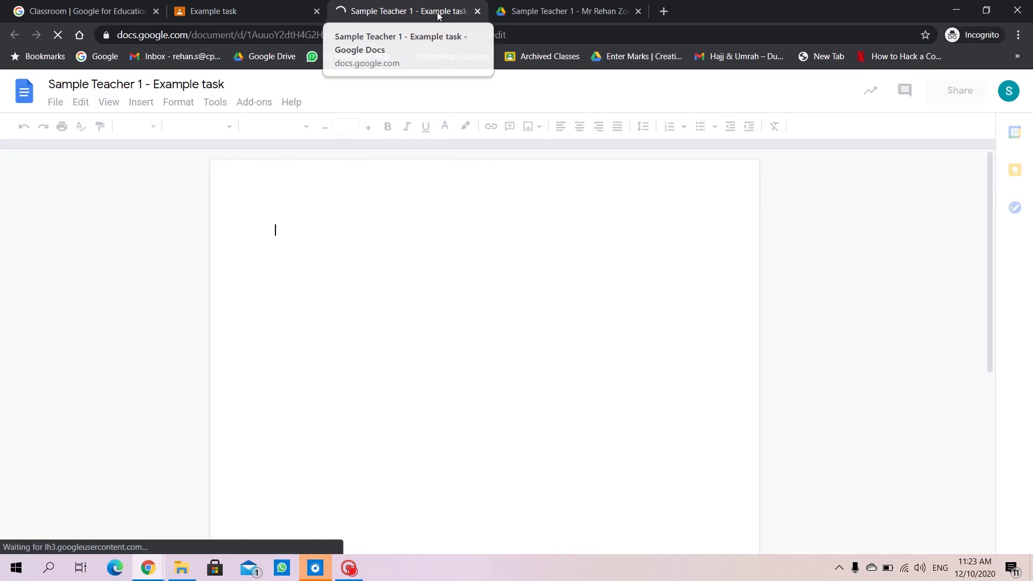
Type 'hello world' on the blank page and start a new line.
left_click(371, 232)
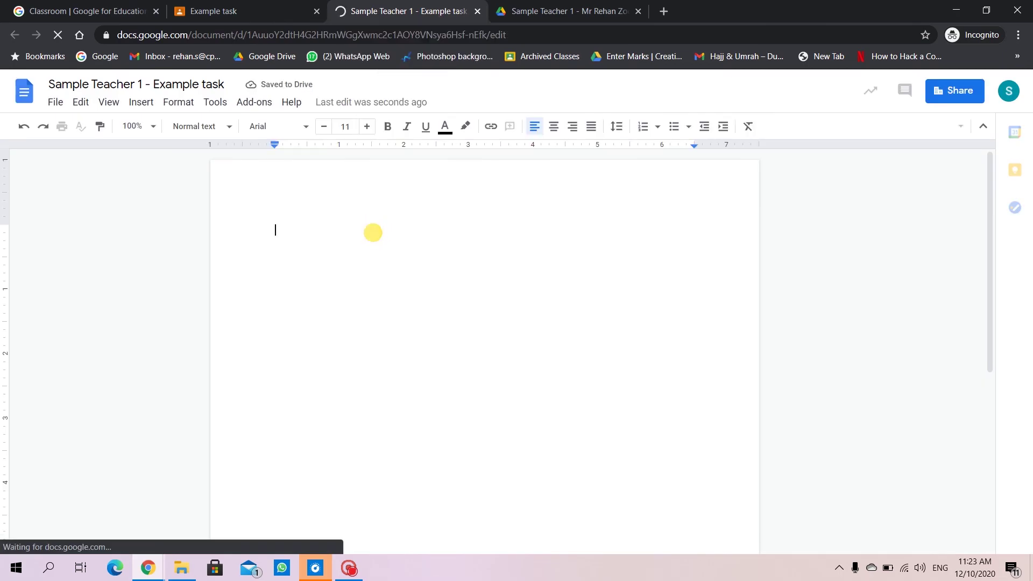
type("h")
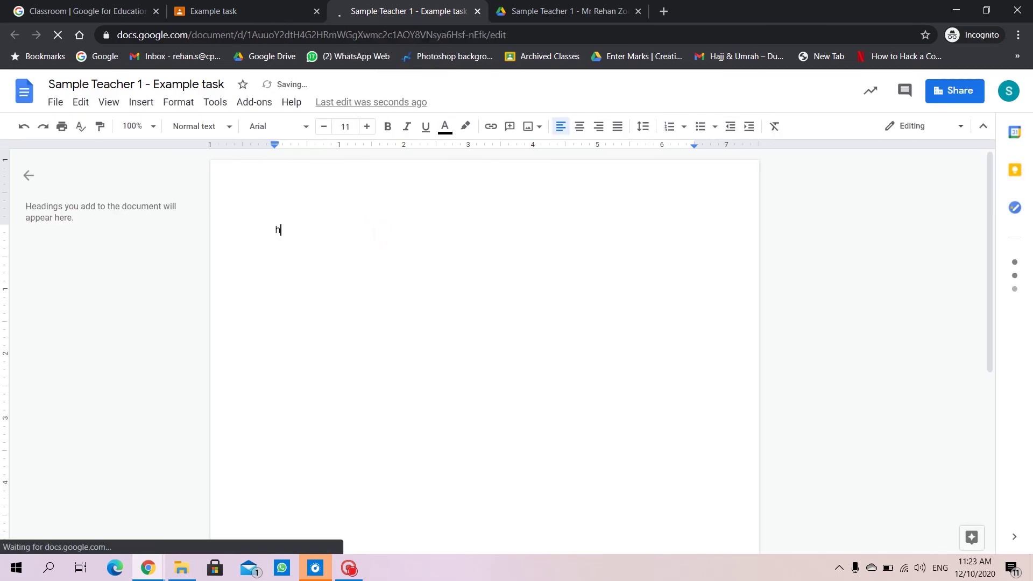
type("ello world")
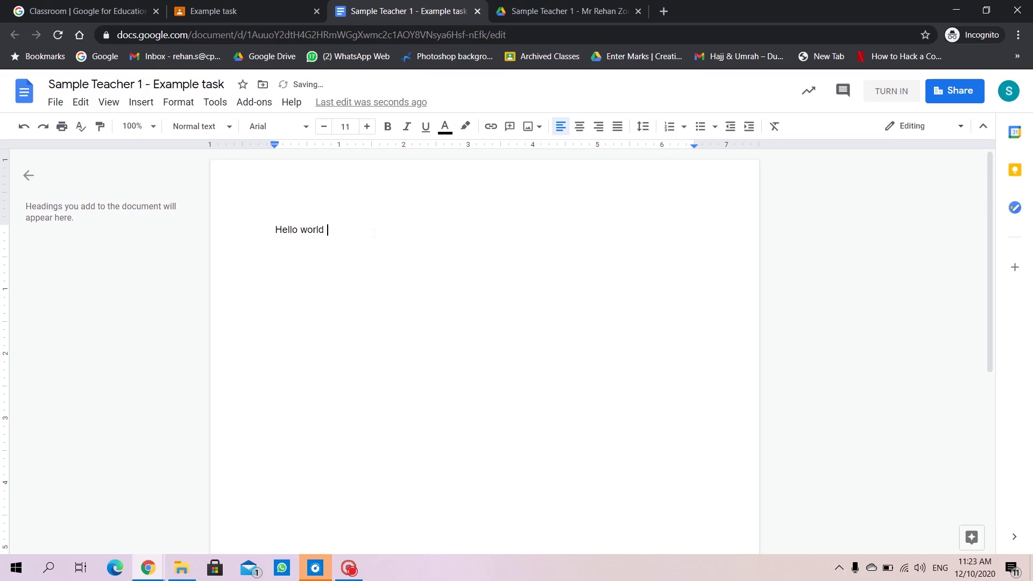
key("Return")
Format Hello world as 17 pt bold, underlined, italic Comfortaa.
left_click_drag(327, 230, 270, 229)
left_click(366, 126)
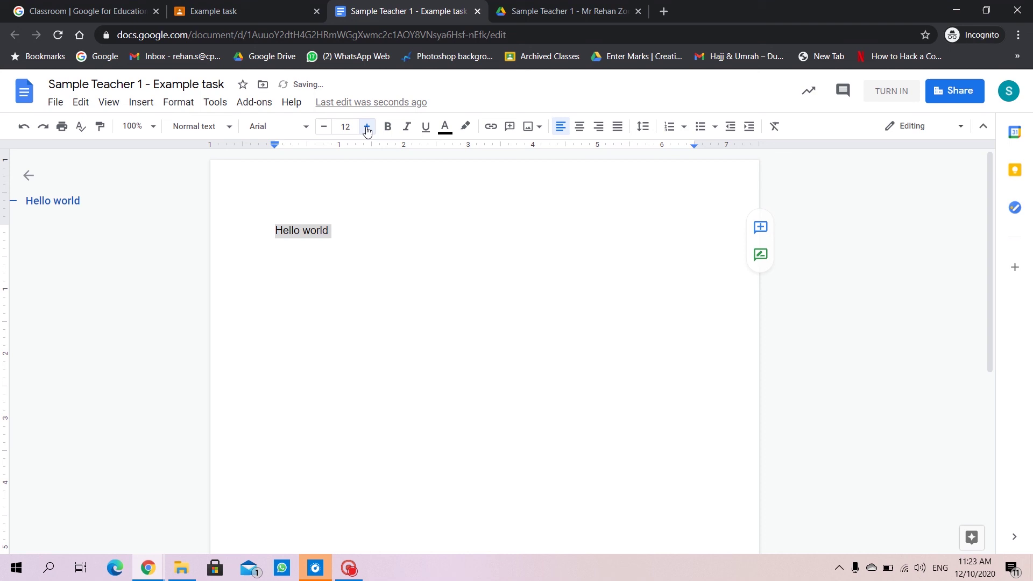
left_click(366, 126)
left_click(366, 127)
left_click(366, 126)
left_click(366, 126)
left_click(366, 126)
left_click(392, 126)
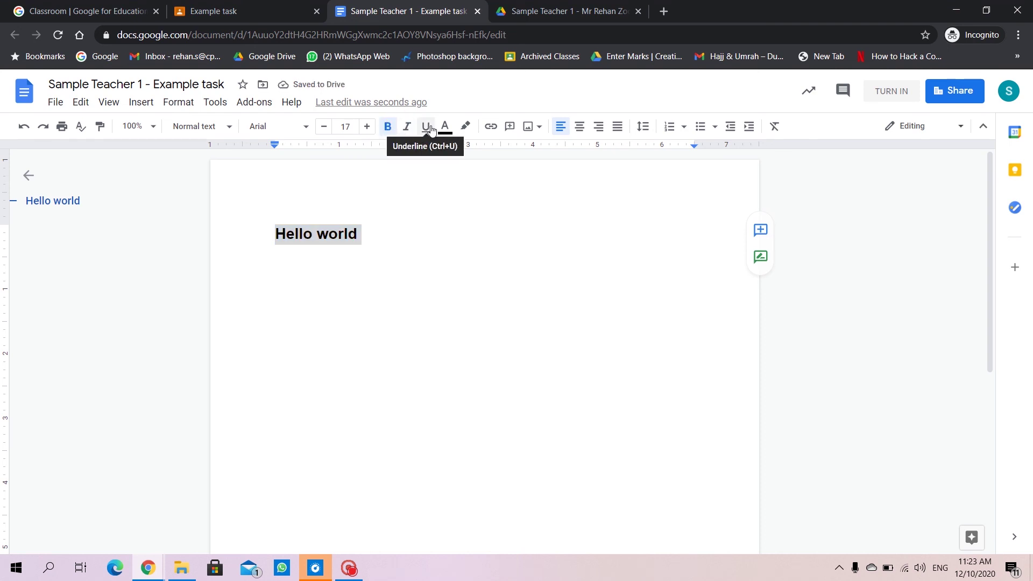
left_click(425, 127)
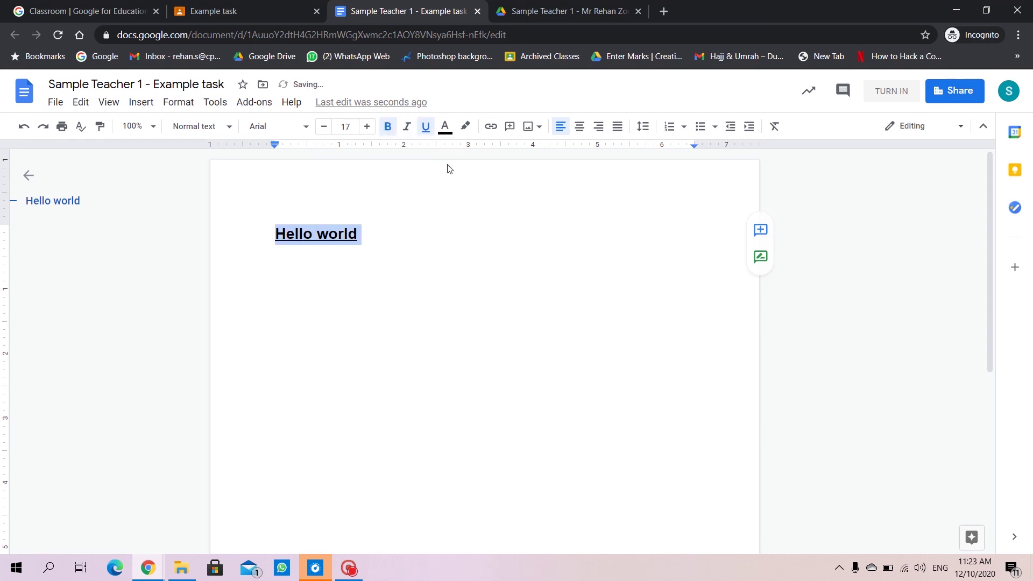
left_click(407, 127)
left_click(299, 121)
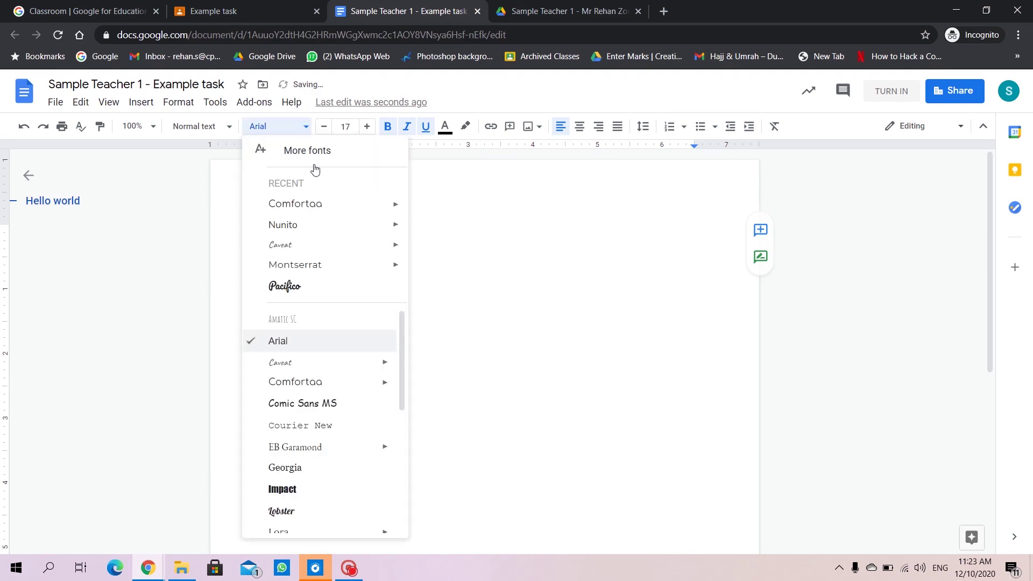
left_click(304, 205)
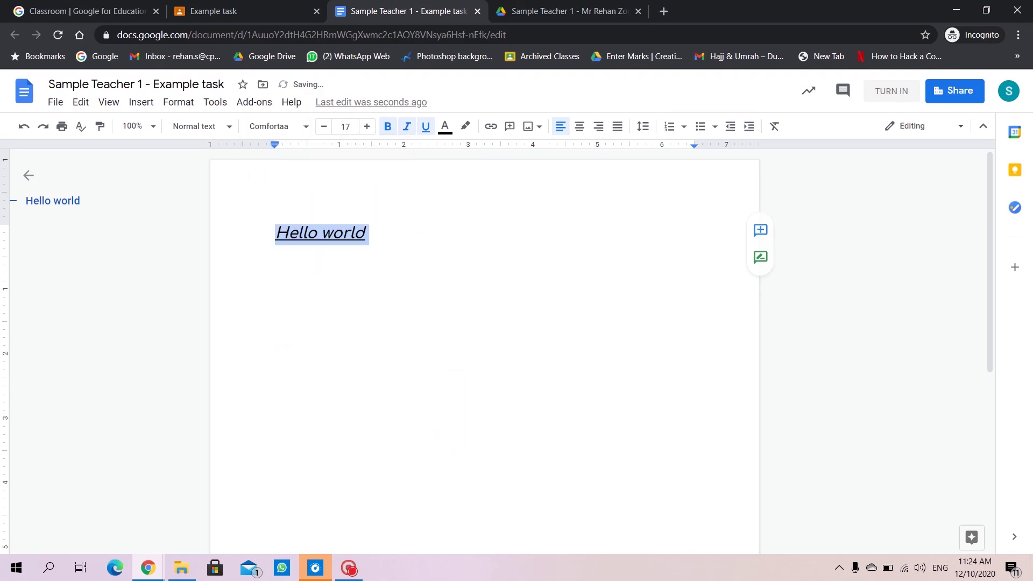
left_click(494, 259)
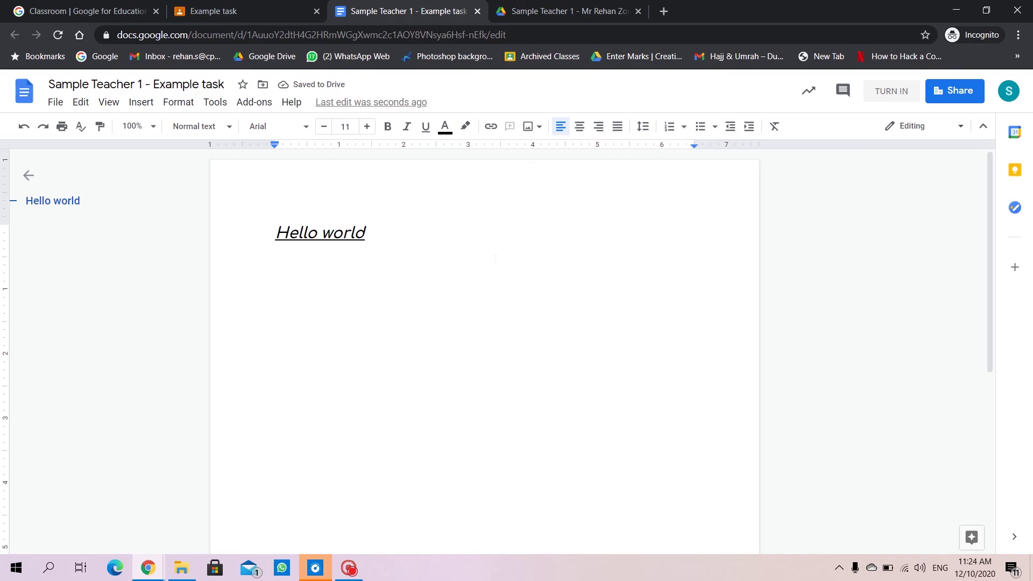
Close the Doc and turn in Example task with its three attachments, confirming the submission.
left_click(477, 11)
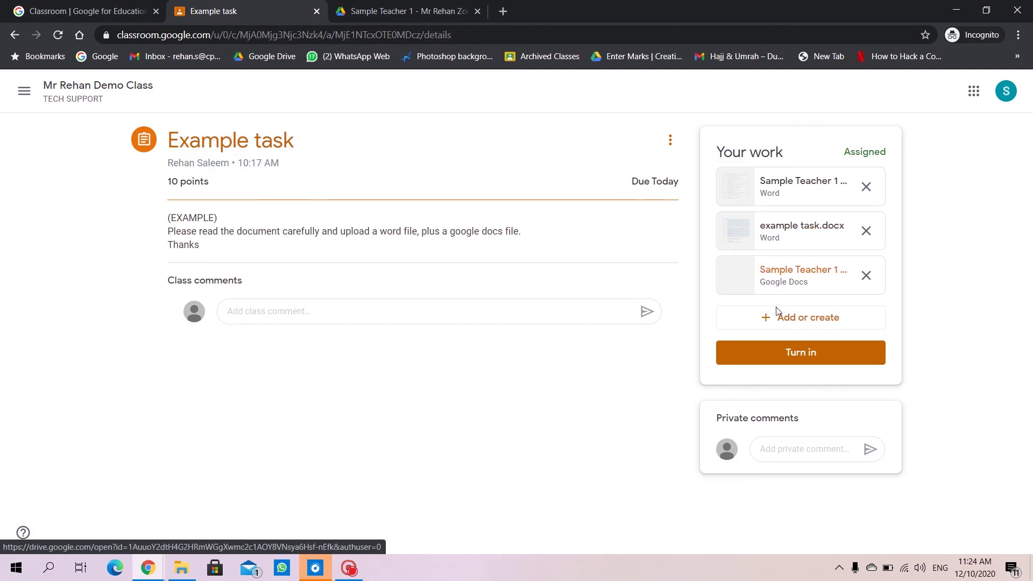
left_click(842, 359)
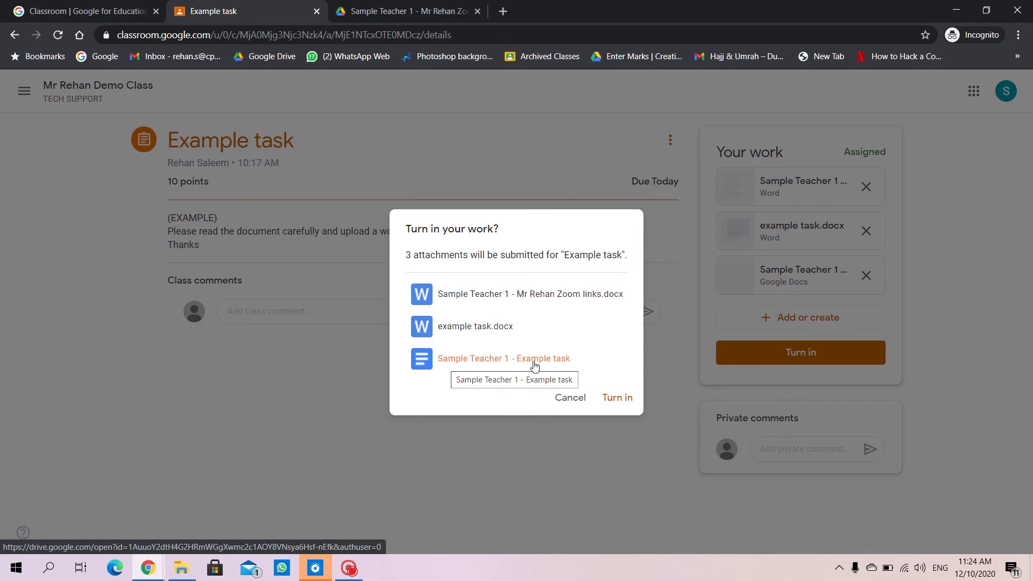
left_click(617, 398)
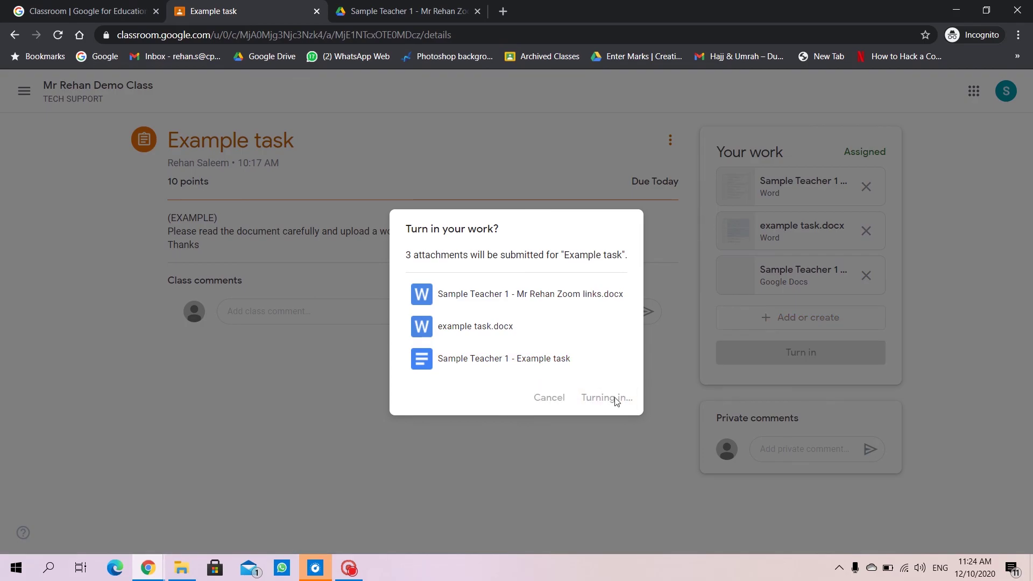